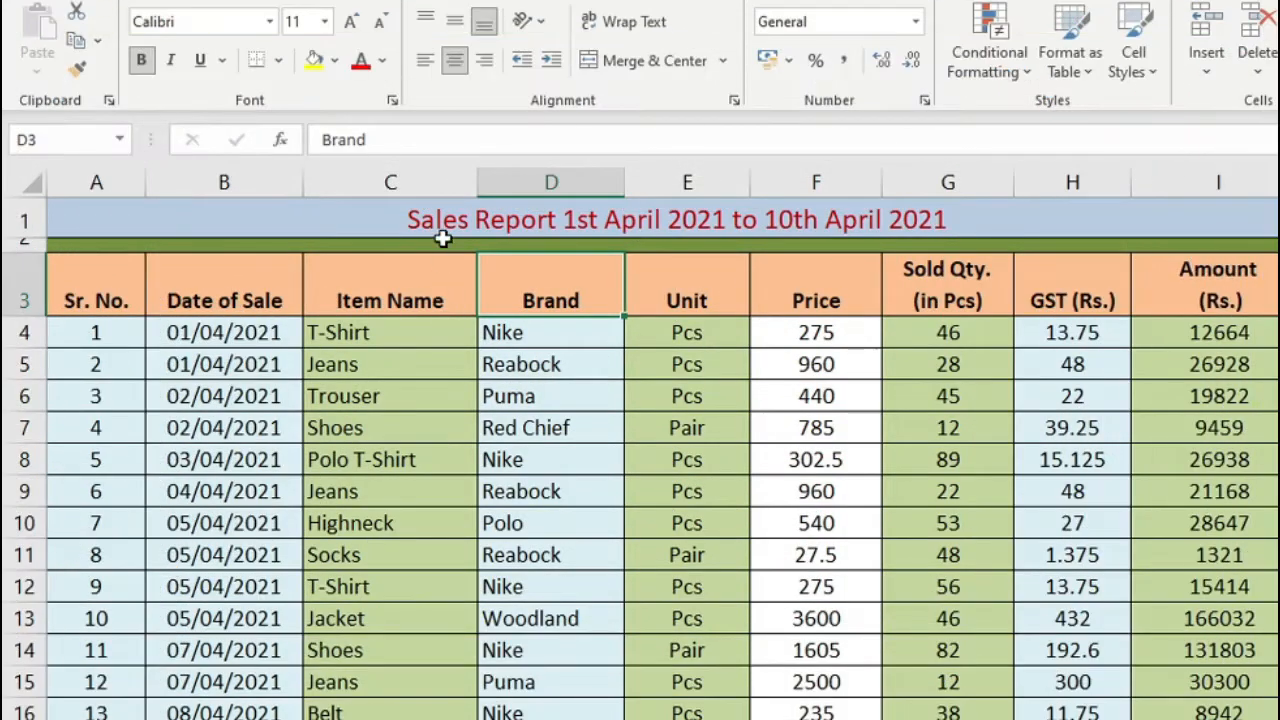
# Examine the sales report's date, item, brand and unit columns and the formula in the Amount (Rs.) column
pyautogui.click(451, 436)
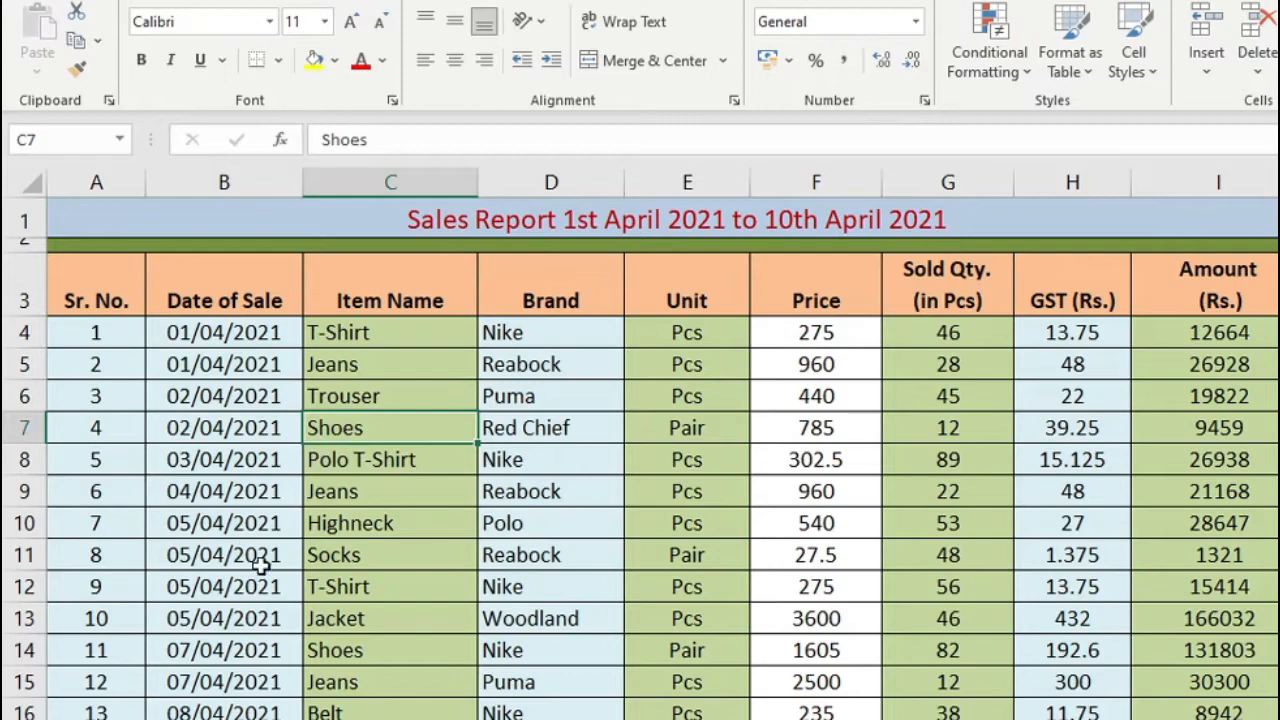
pyautogui.moveTo(224, 396); pyautogui.dragTo(252, 492)
pyautogui.click(390, 304)
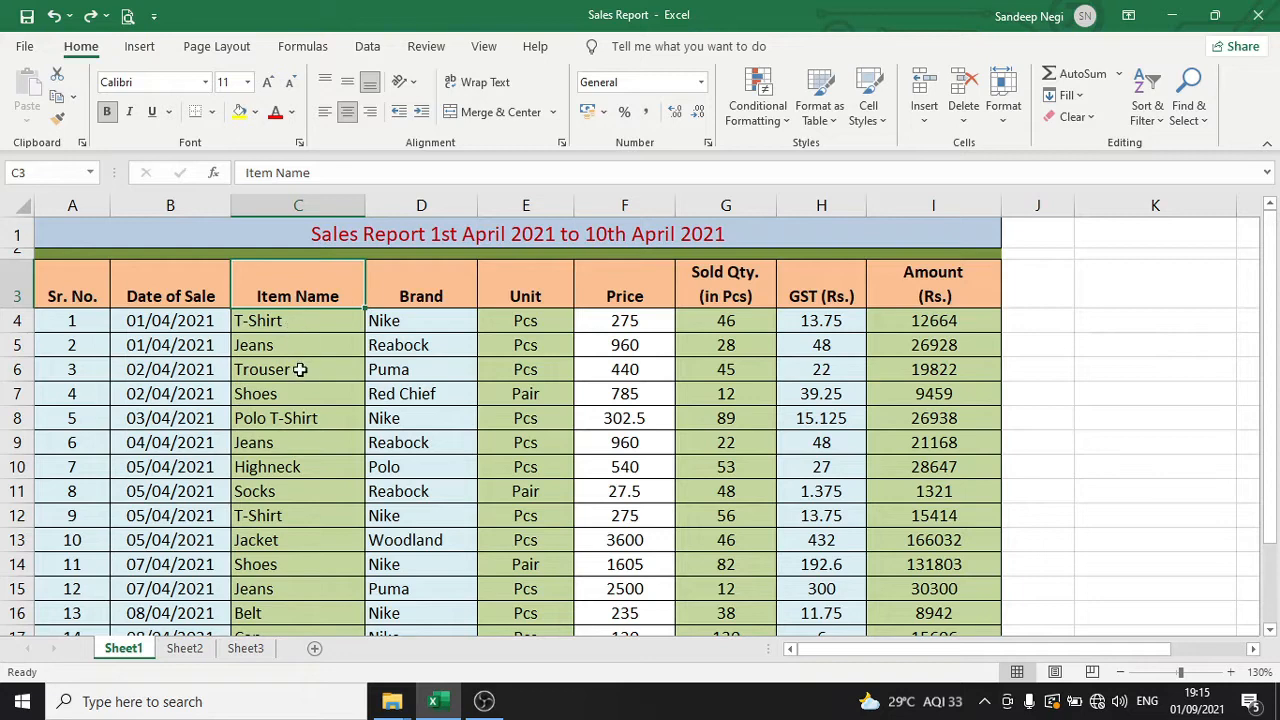
pyautogui.click(422, 290)
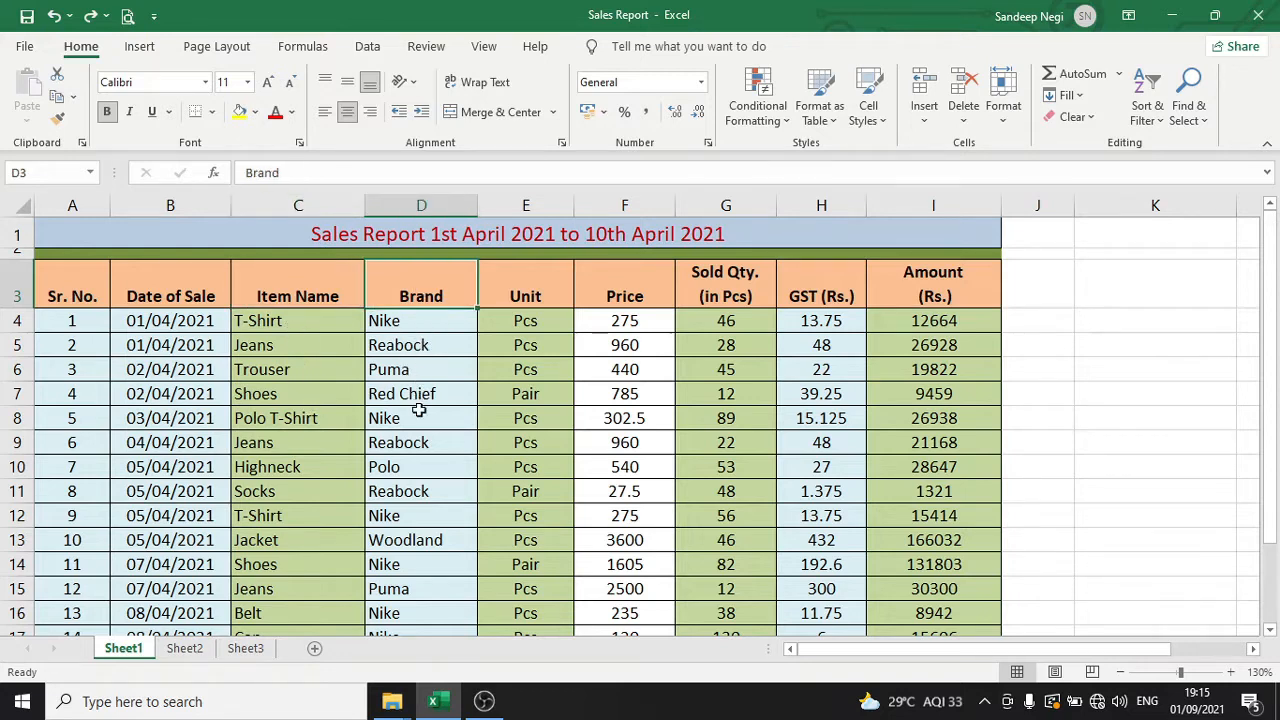
pyautogui.click(534, 338)
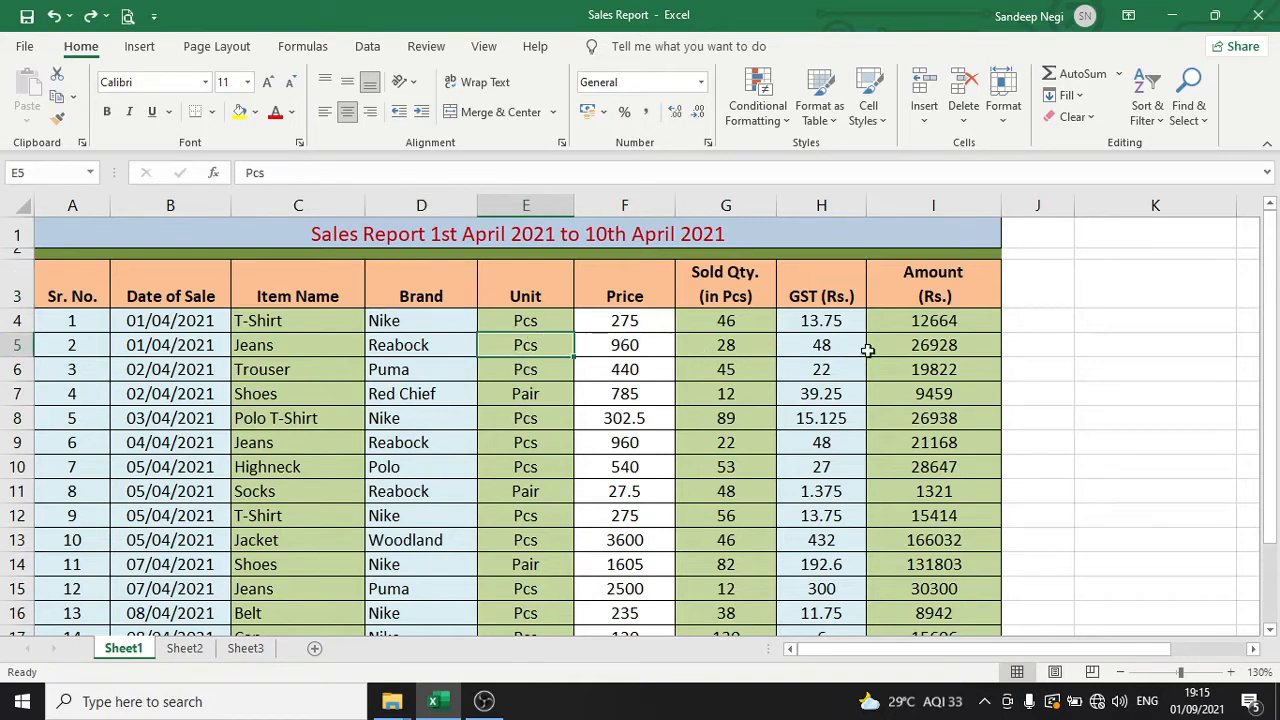
pyautogui.click(946, 345)
pyautogui.press('F2')
pyautogui.press('Escape')
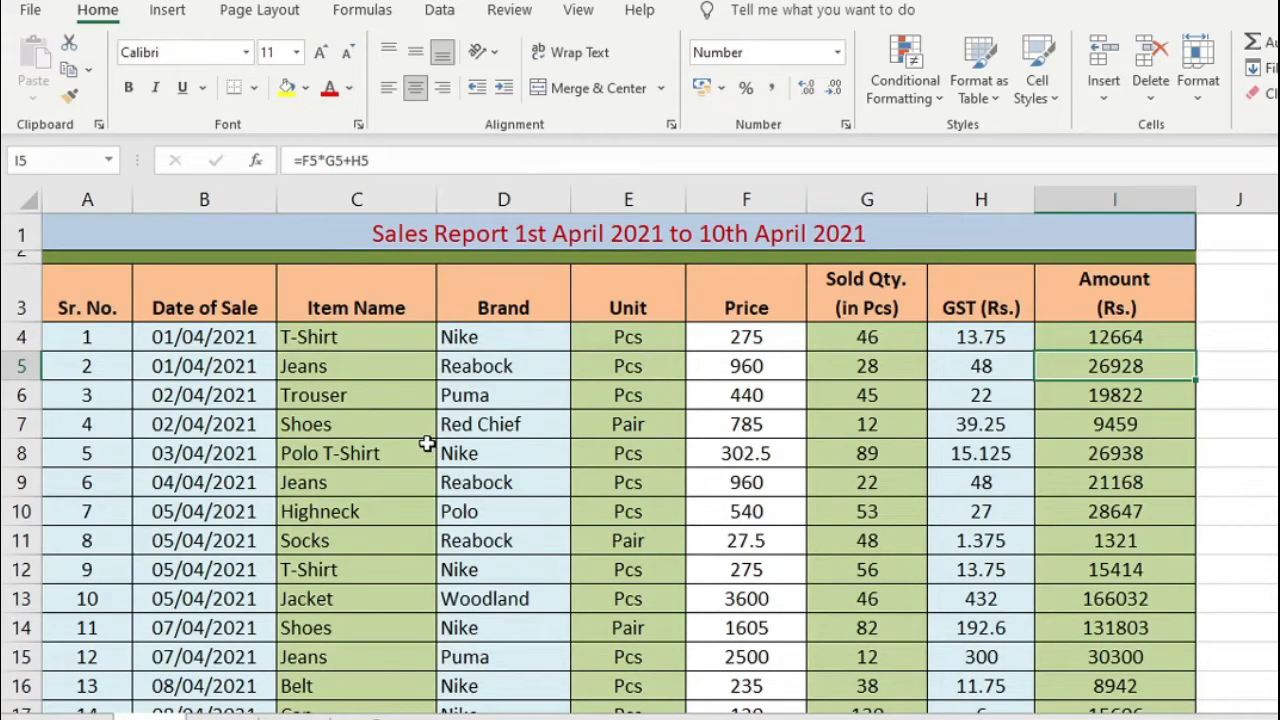
pyautogui.click(493, 300)
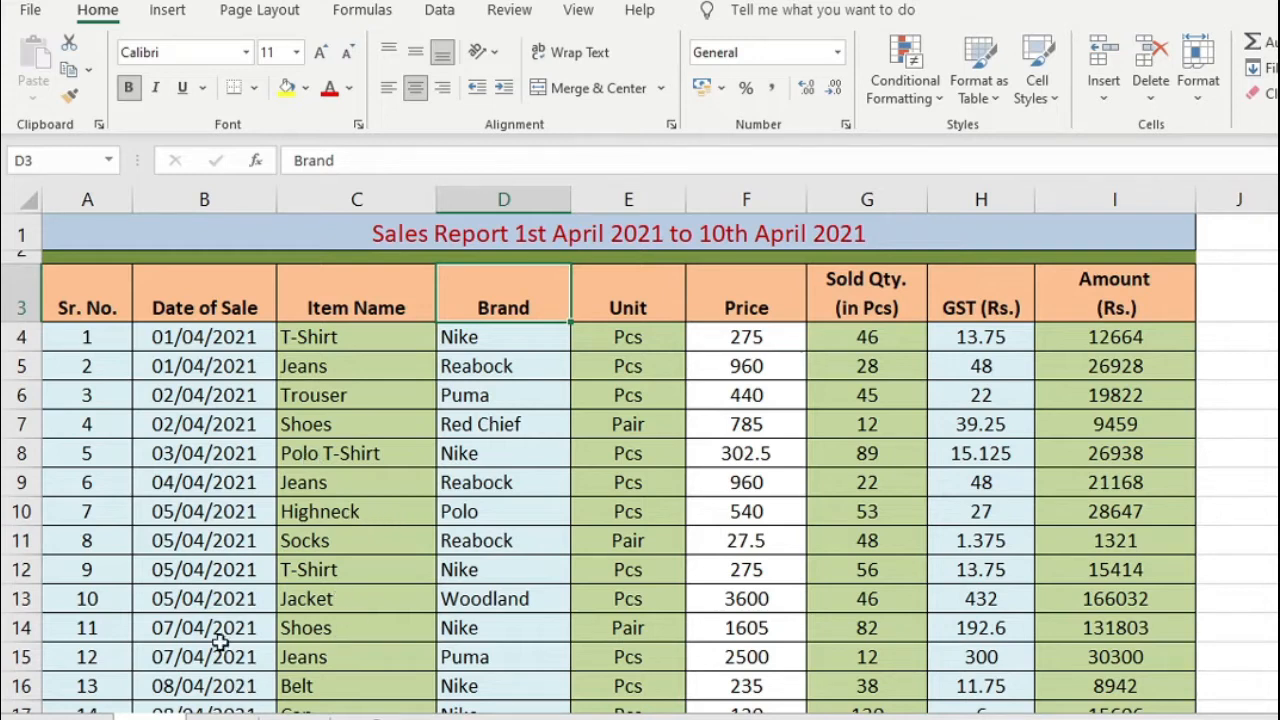
pyautogui.click(188, 420)
pyautogui.click(352, 405)
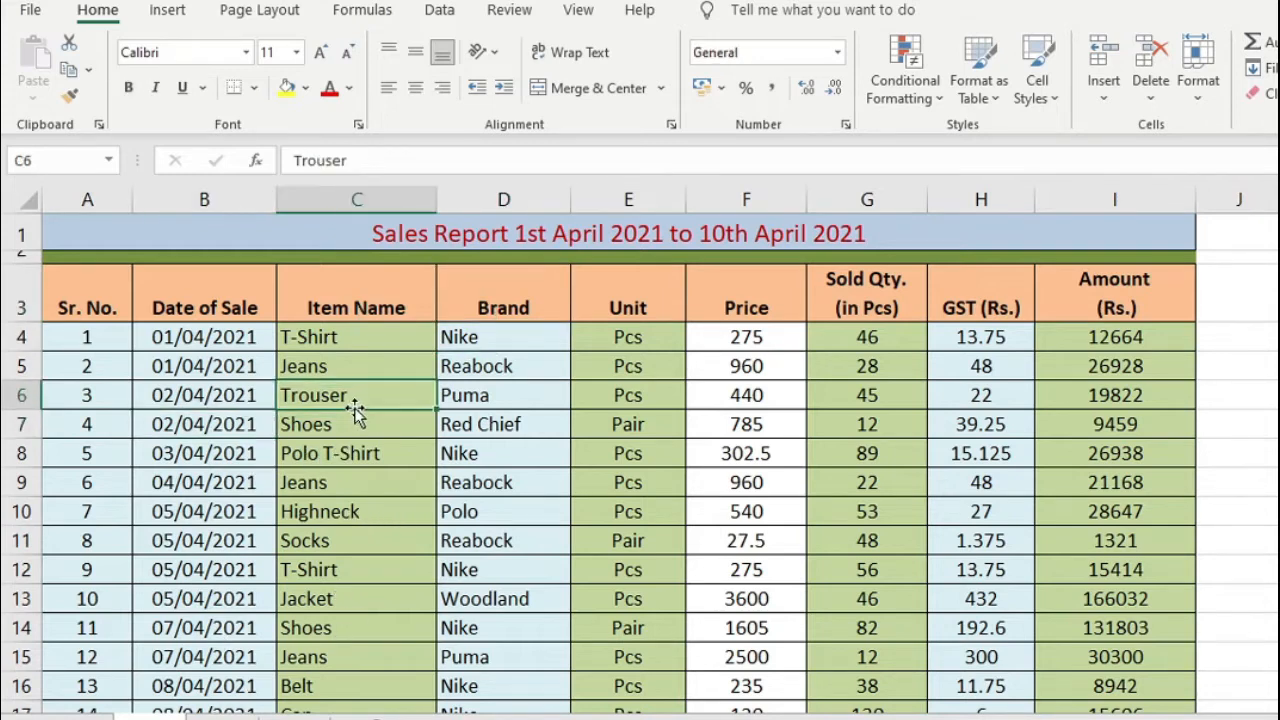
# Create a PivotTable on a new worksheet from the sales data range Sheet1!$A$3:$I$20
pyautogui.click(425, 456)
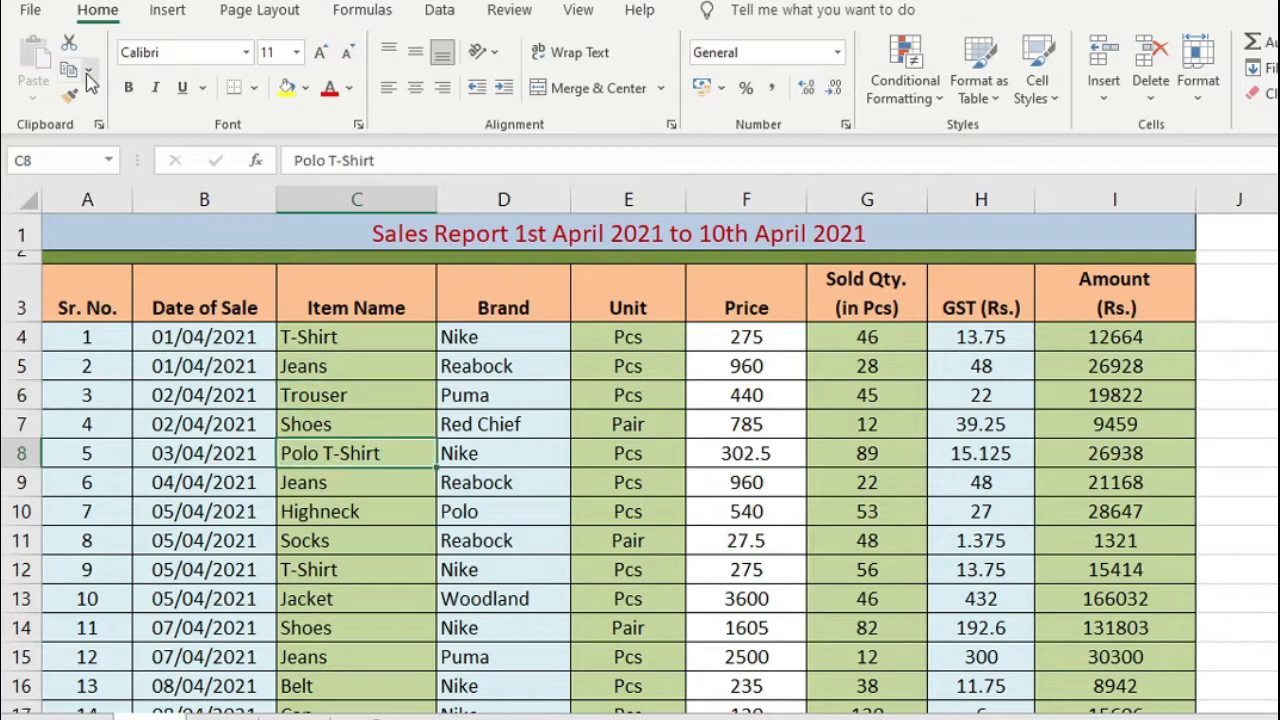
pyautogui.click(170, 12)
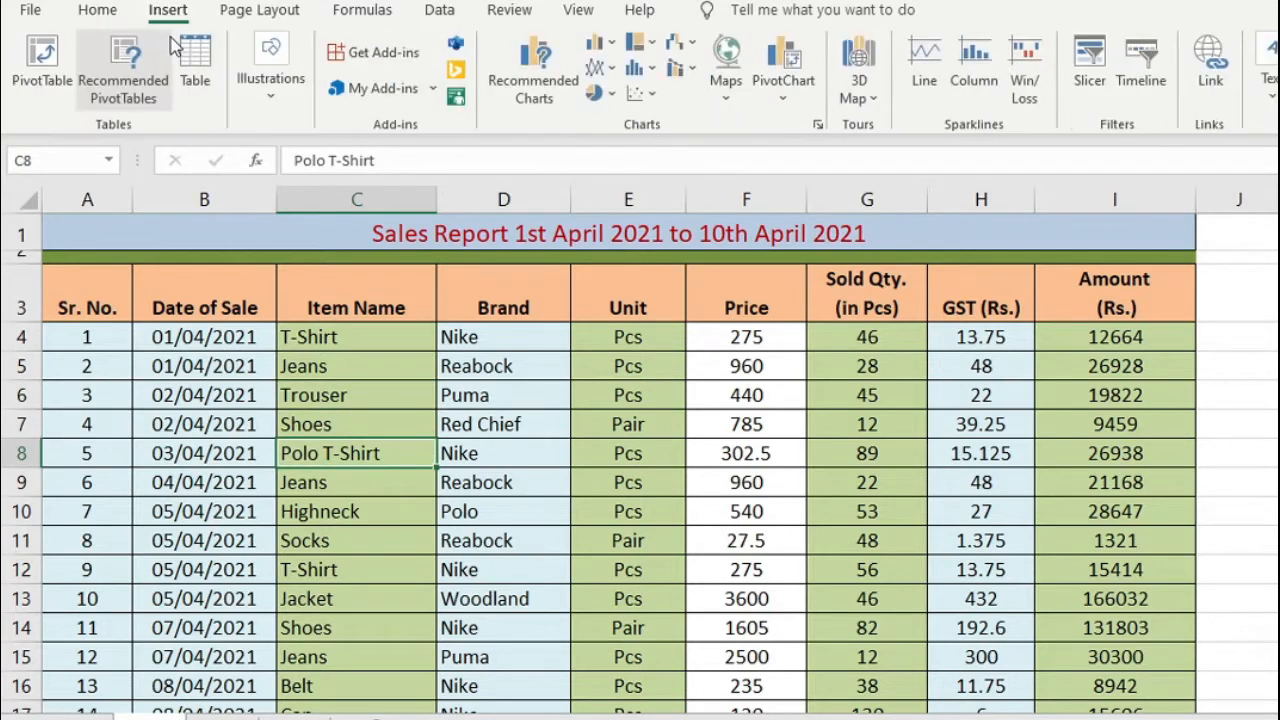
pyautogui.click(42, 62)
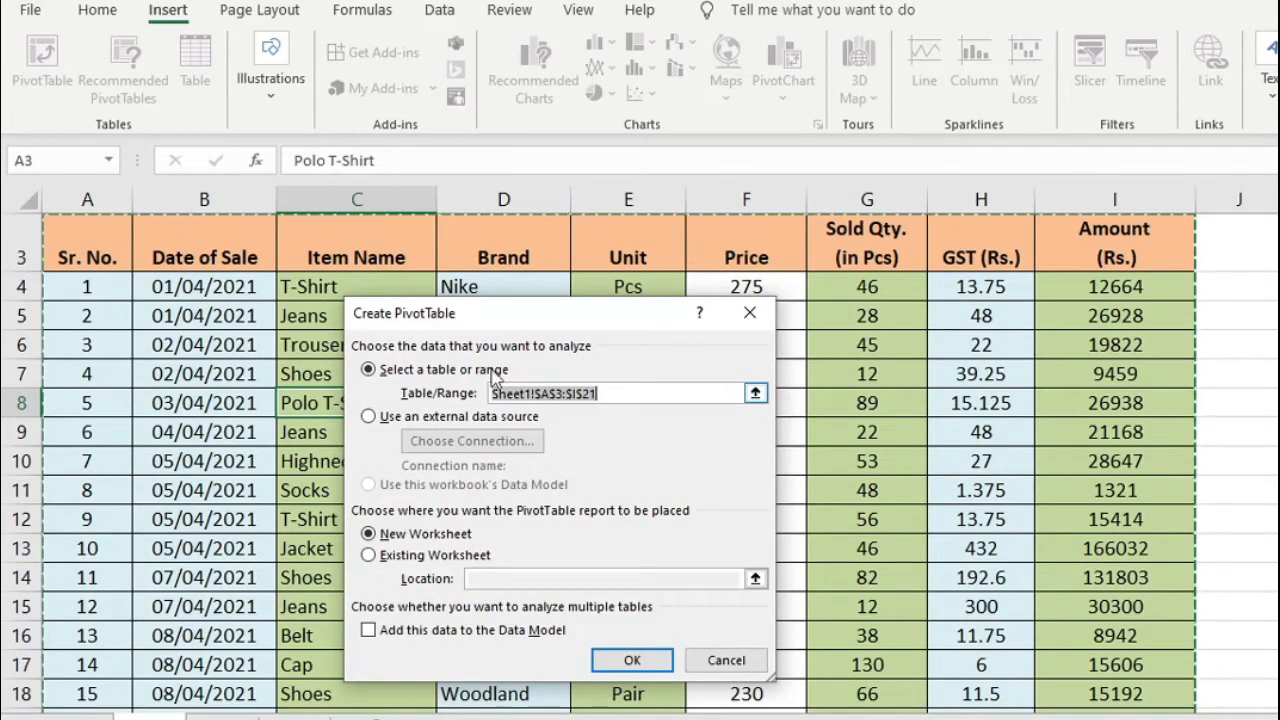
pyautogui.scroll(1, 411, 352)
pyautogui.click(70, 296)
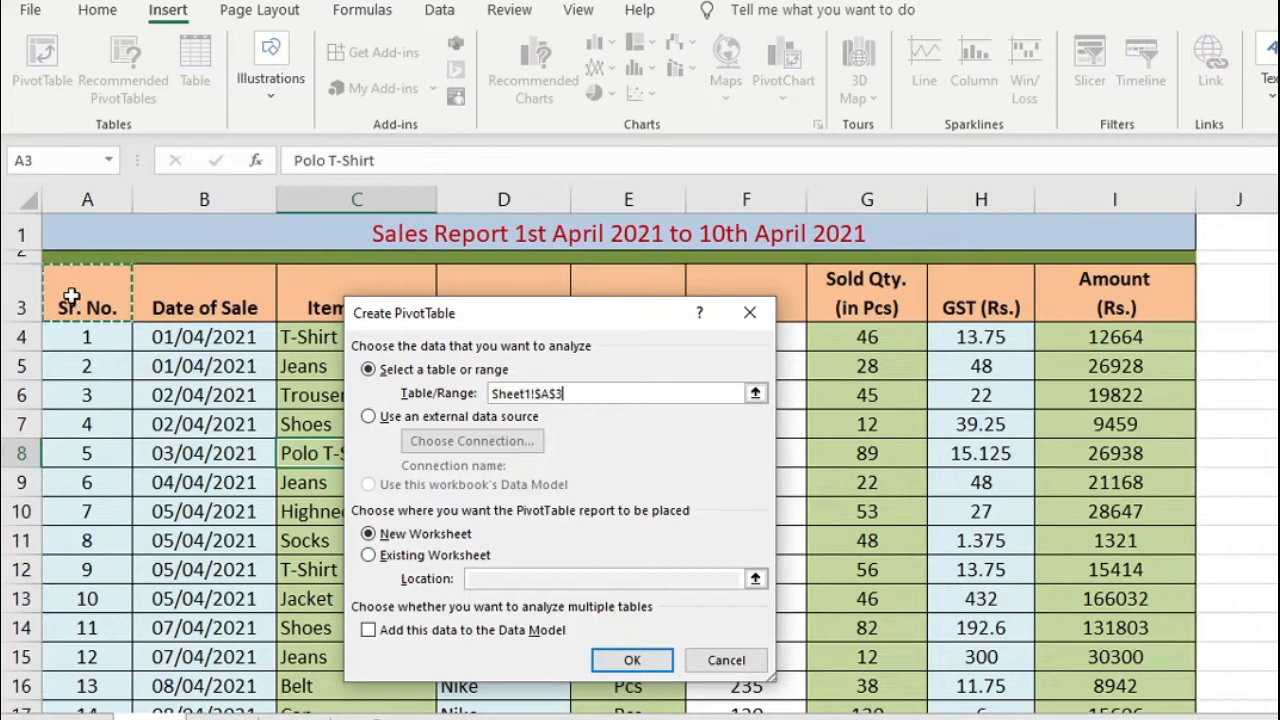
pyautogui.hotkey('shift', 'Right')
pyautogui.hotkey('shift', 'Right')
pyautogui.hotkey('shift', 'Right')
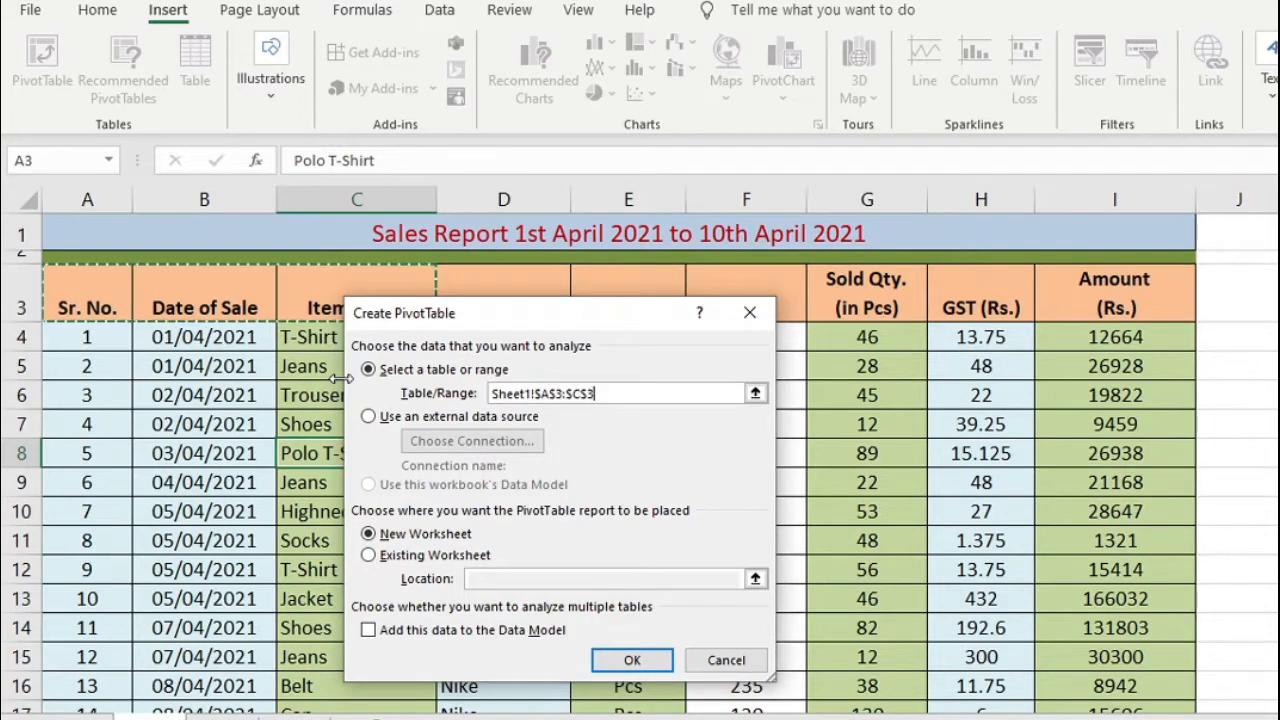
pyautogui.hotkey('shift', 'Right')
pyautogui.hotkey('shift', 'Right')
pyautogui.hotkey('shift', 'Right')
pyautogui.hotkey('shift', 'Right')
pyautogui.hotkey('shift', 'Right')
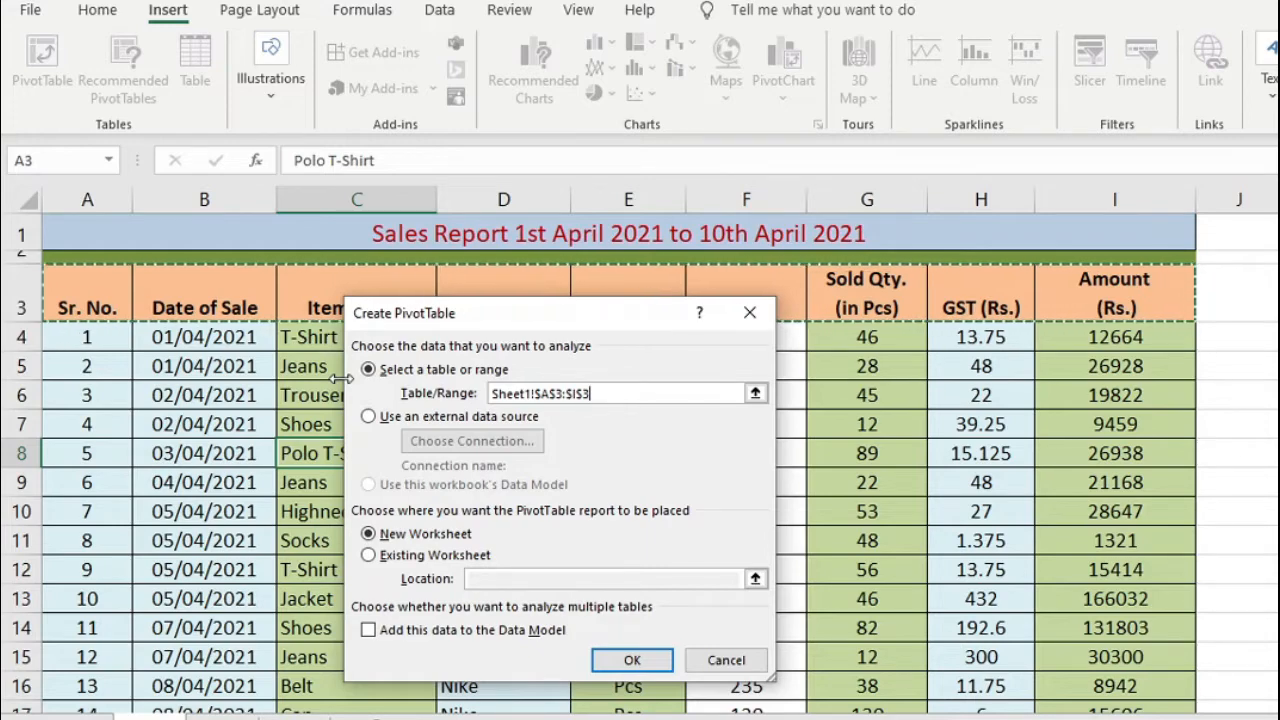
pyautogui.hotkey('ctrl', 'shift', 'Down')
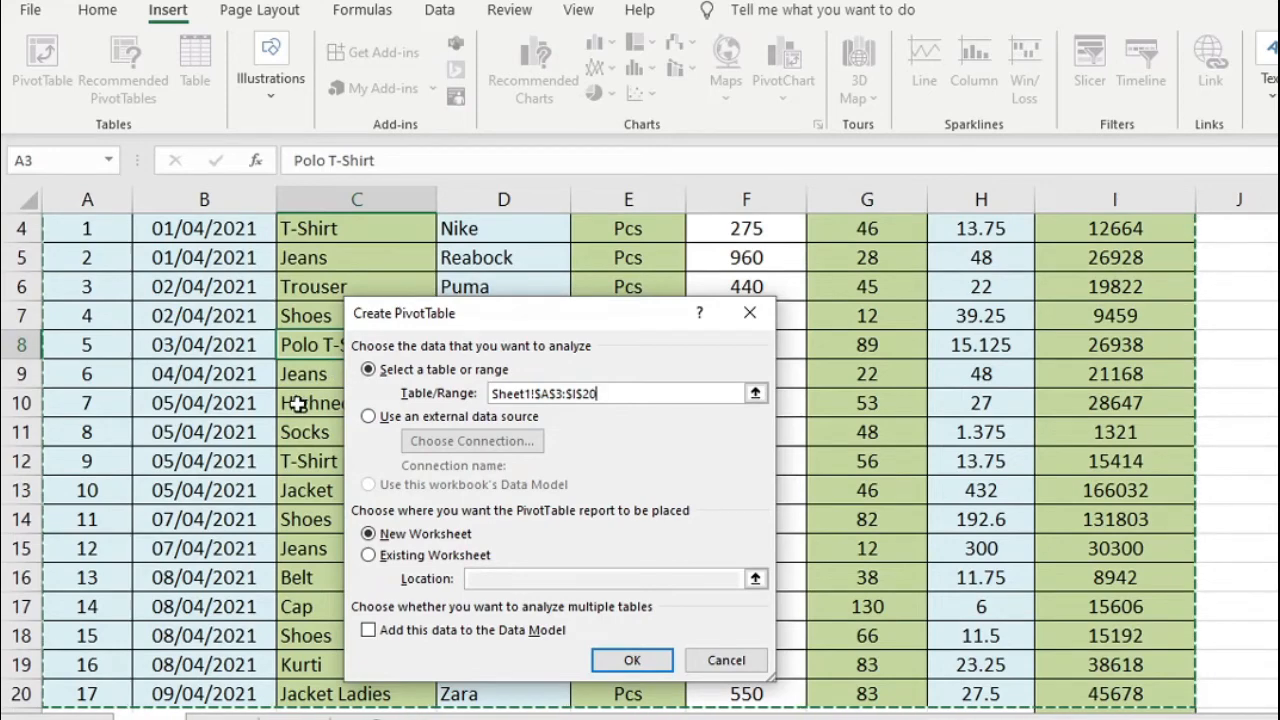
pyautogui.scroll(-1, 297, 403)
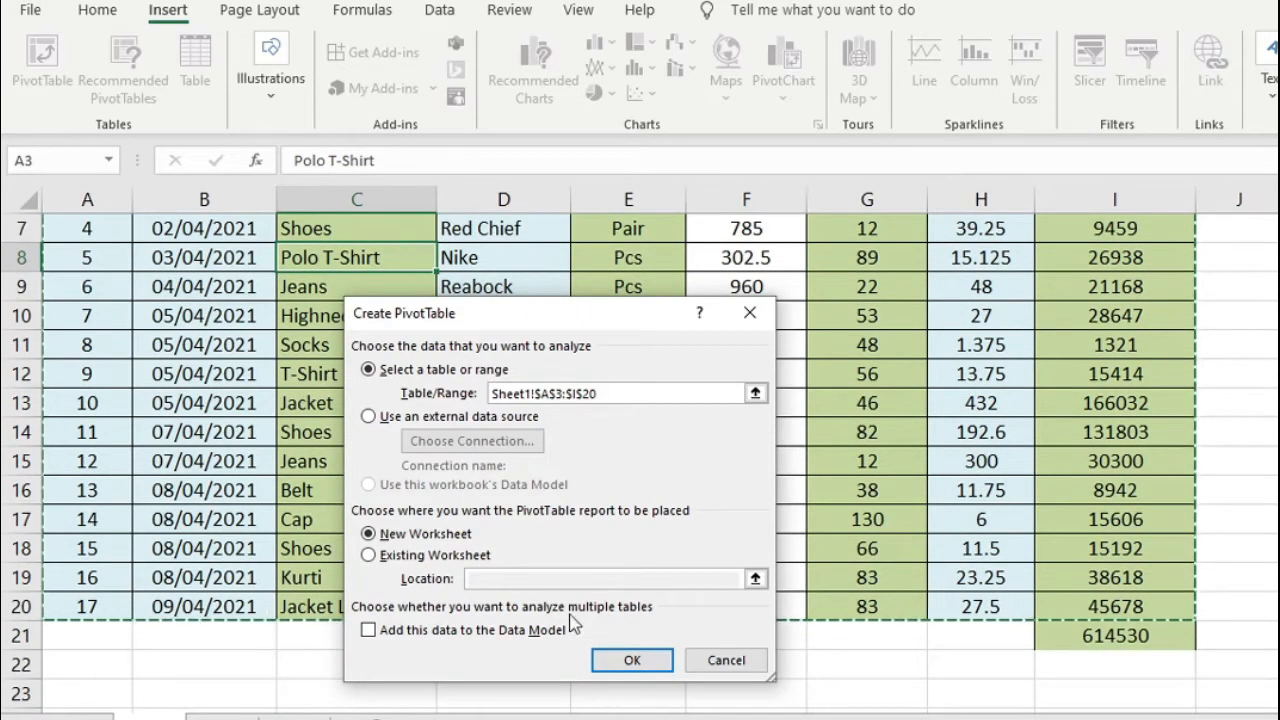
pyautogui.click(397, 538)
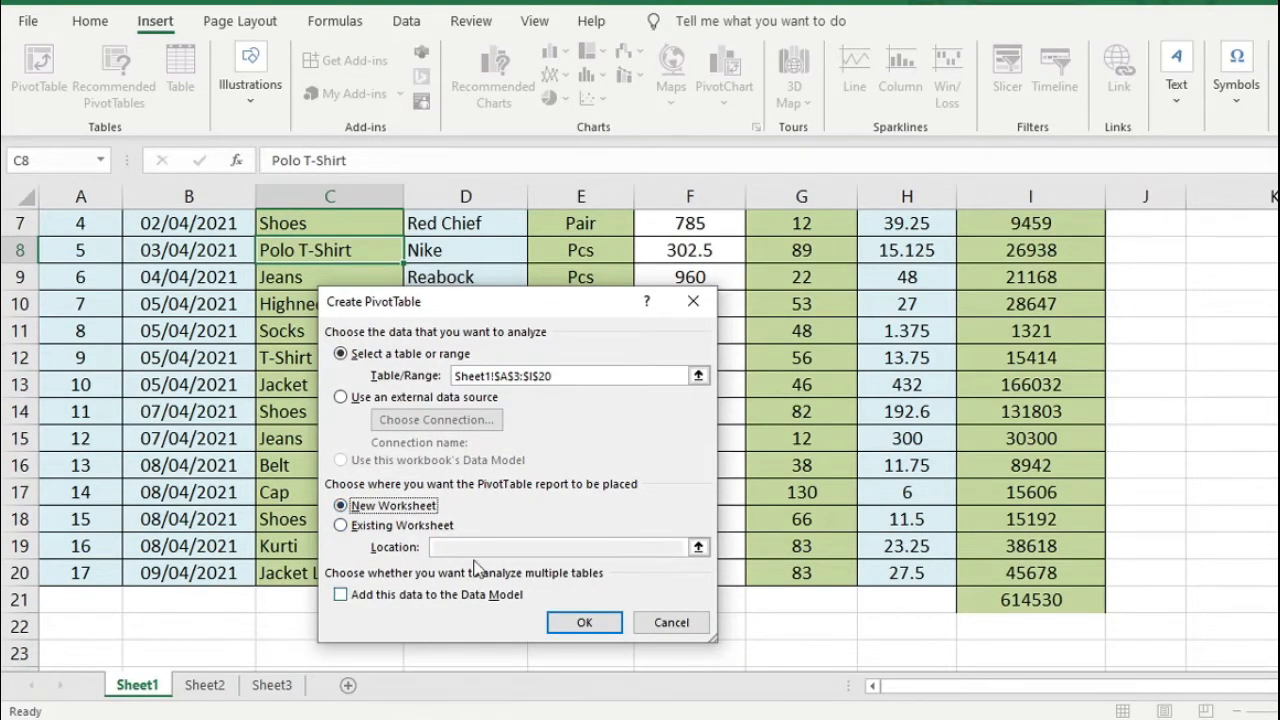
pyautogui.click(584, 623)
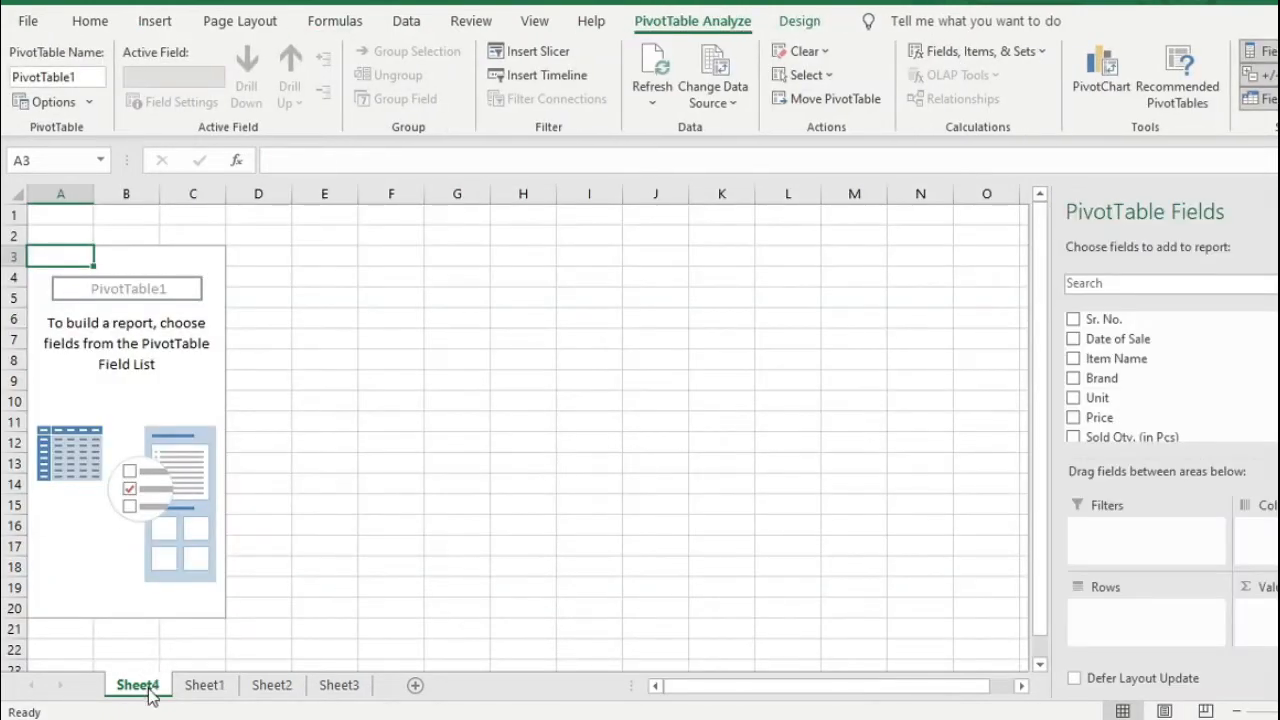
# Compare the source sales data on Sheet1 with the empty PivotTable layout on Sheet4
pyautogui.click(205, 685)
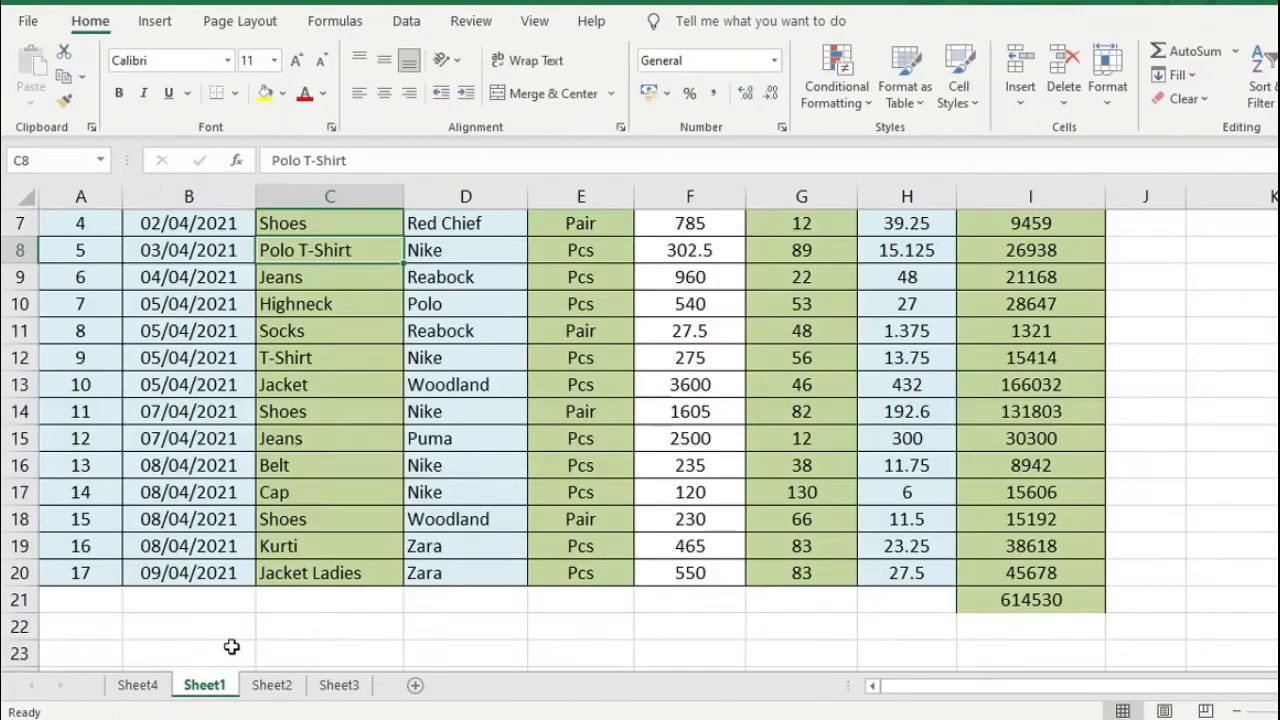
pyautogui.click(210, 462)
pyautogui.scroll(2, 222, 474)
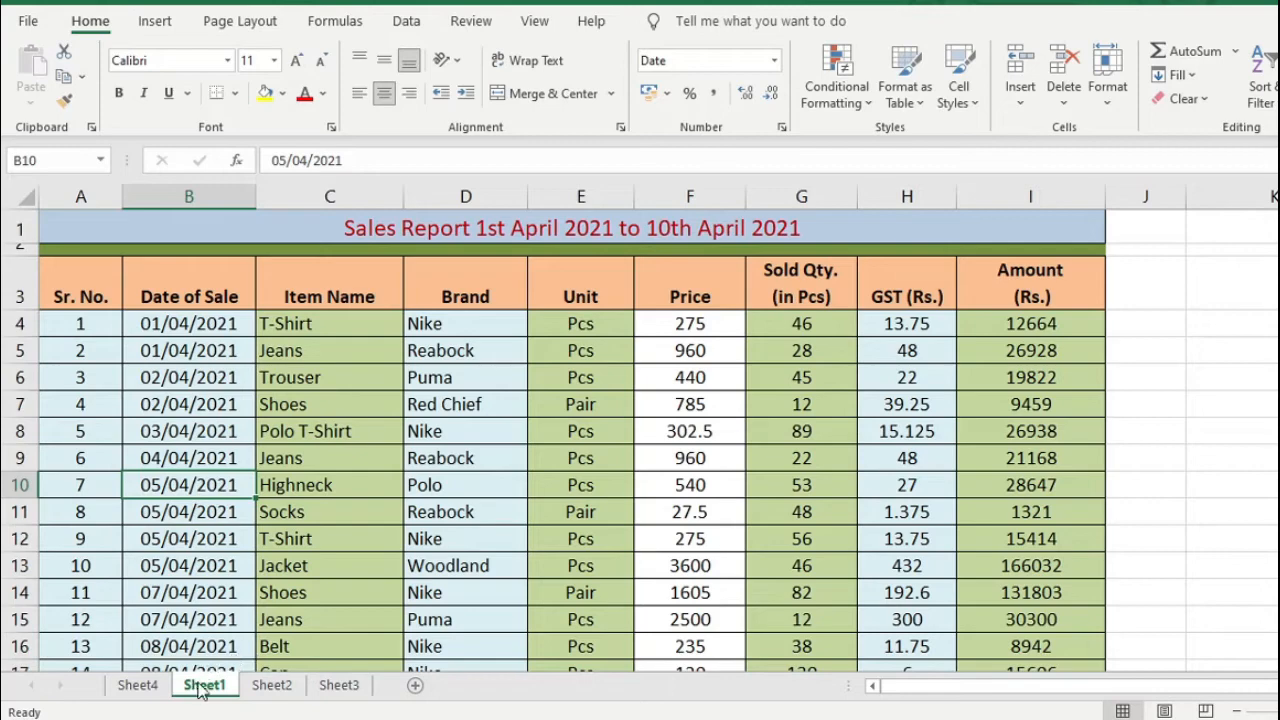
pyautogui.click(265, 588)
pyautogui.click(140, 690)
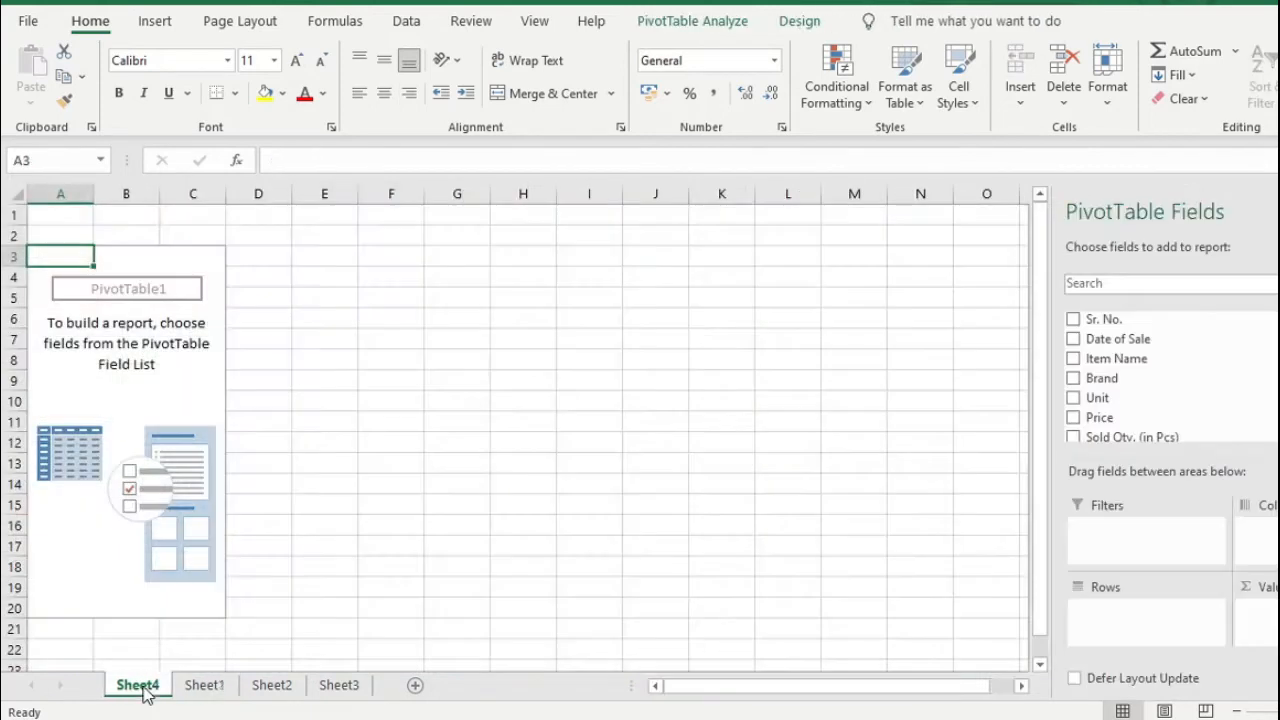
pyautogui.click(163, 396)
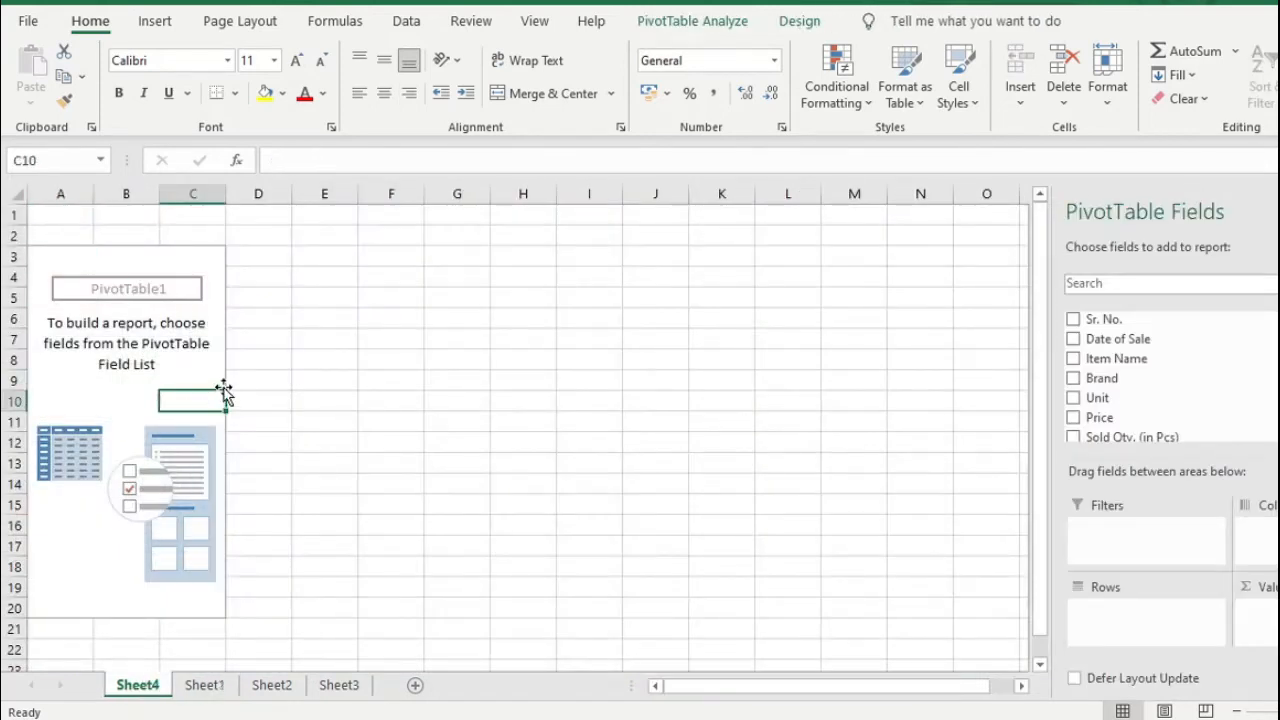
pyautogui.click(163, 320)
pyautogui.click(65, 276)
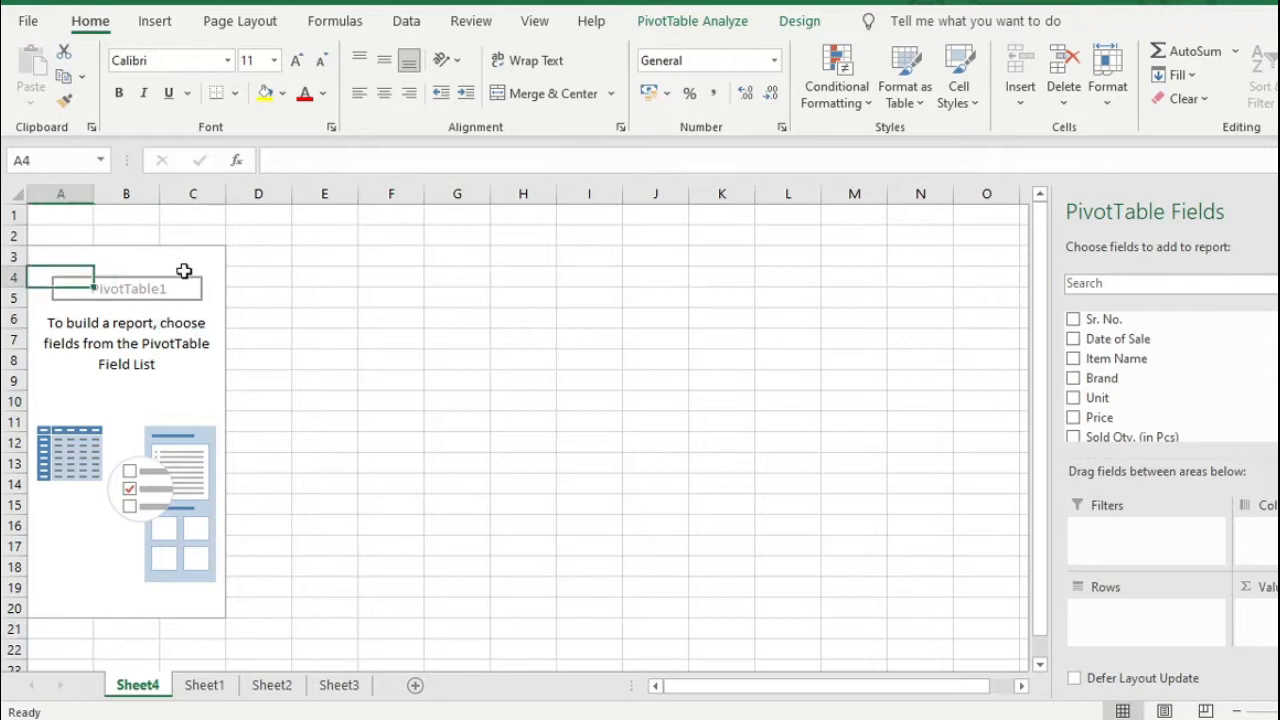
pyautogui.click(350, 380)
pyautogui.click(150, 396)
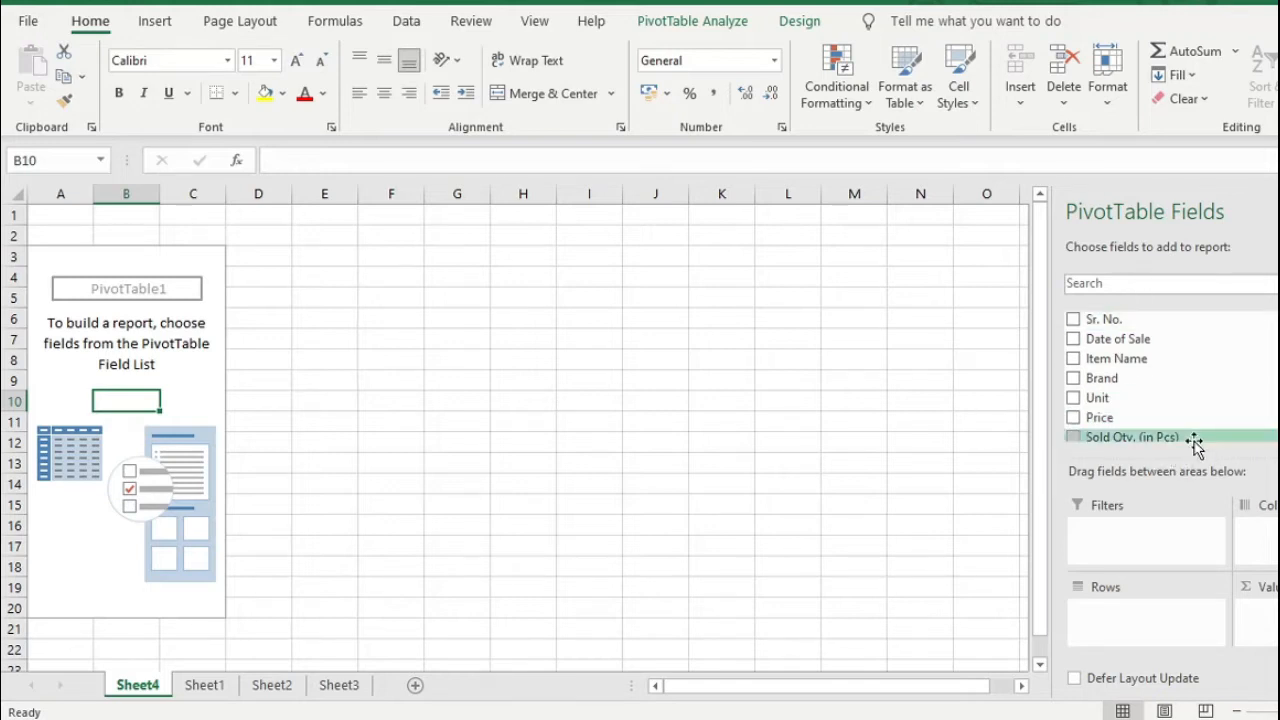
# Enlarge the field areas and add Date of Sale, Item Name and Unit to the PivotTable's rows
pyautogui.moveTo(1203, 458); pyautogui.dragTo(1197, 405)
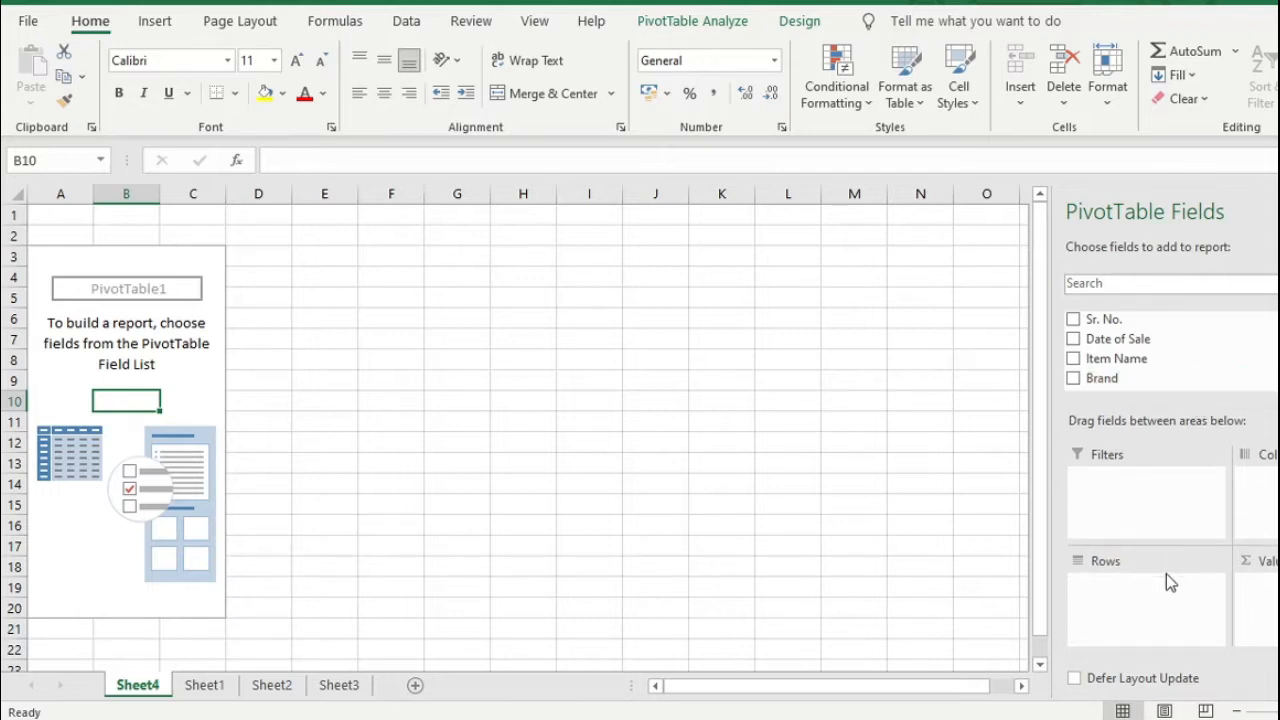
pyautogui.click(1076, 341)
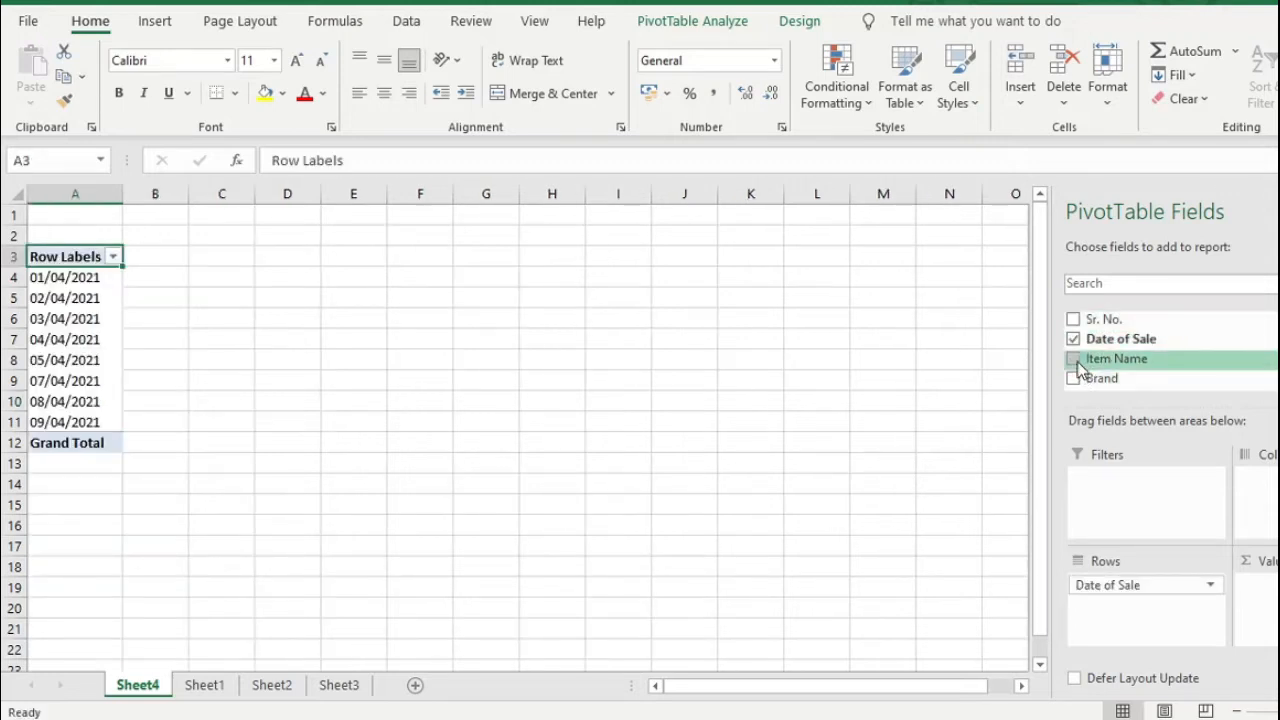
pyautogui.click(1074, 359)
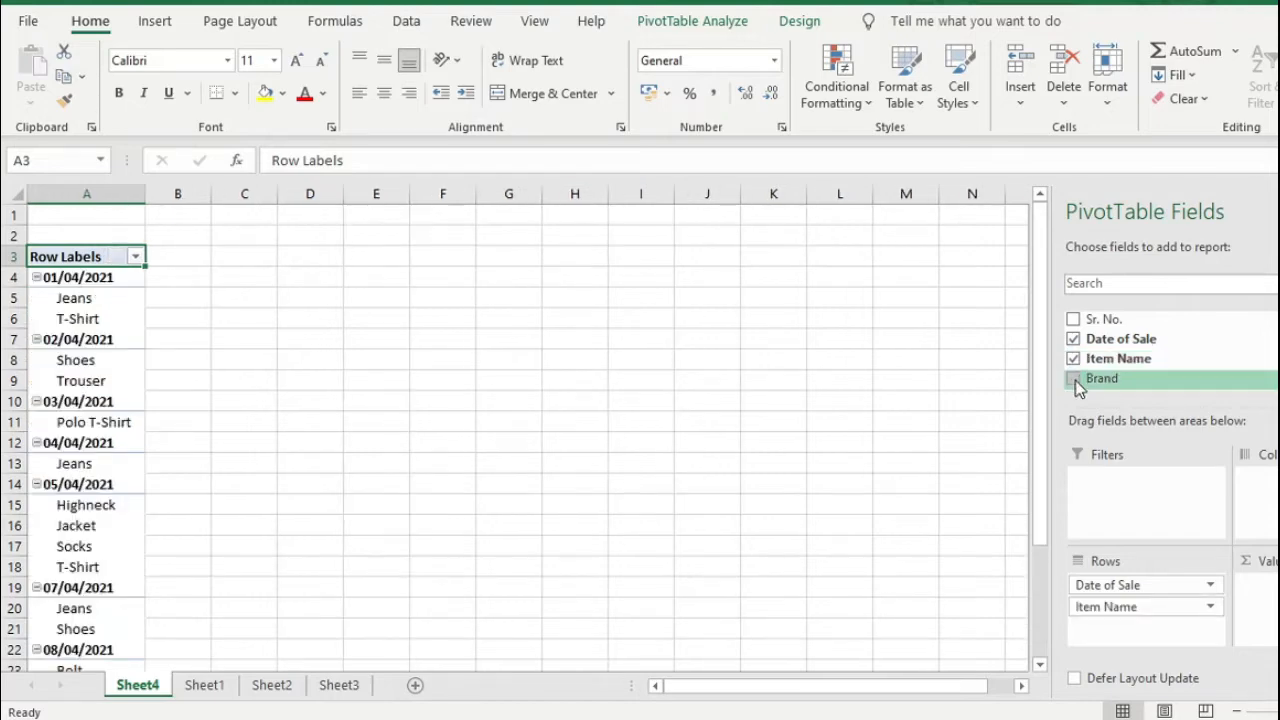
pyautogui.scroll(-1, 1105, 370)
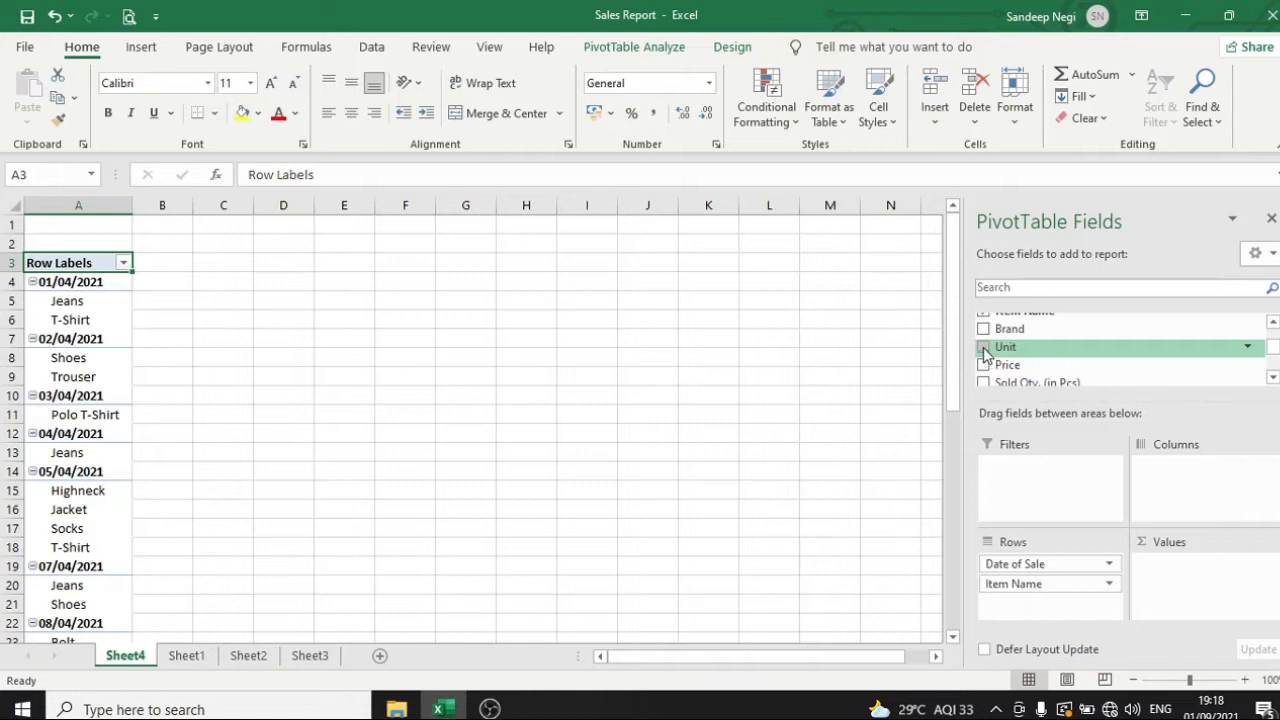
pyautogui.click(984, 348)
# Add the Amount (Rs.) field to the PivotTable as a summed value
pyautogui.scroll(-1, 1010, 372)
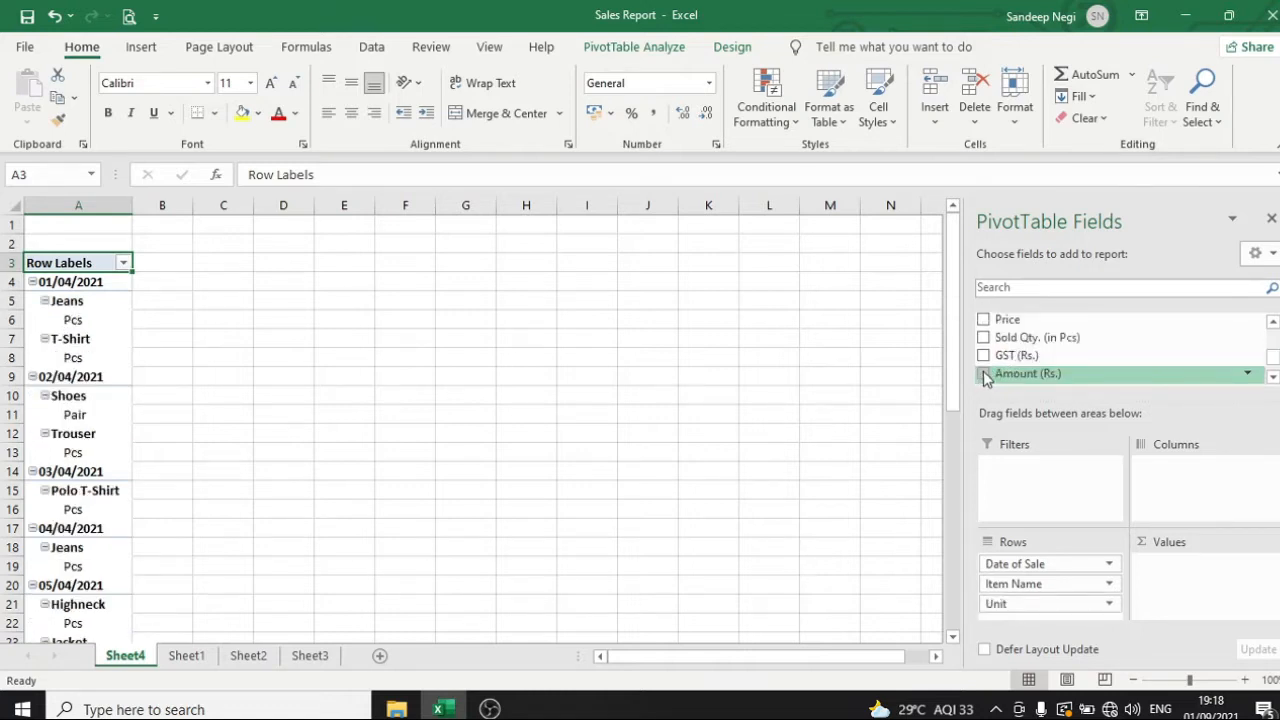
pyautogui.click(984, 375)
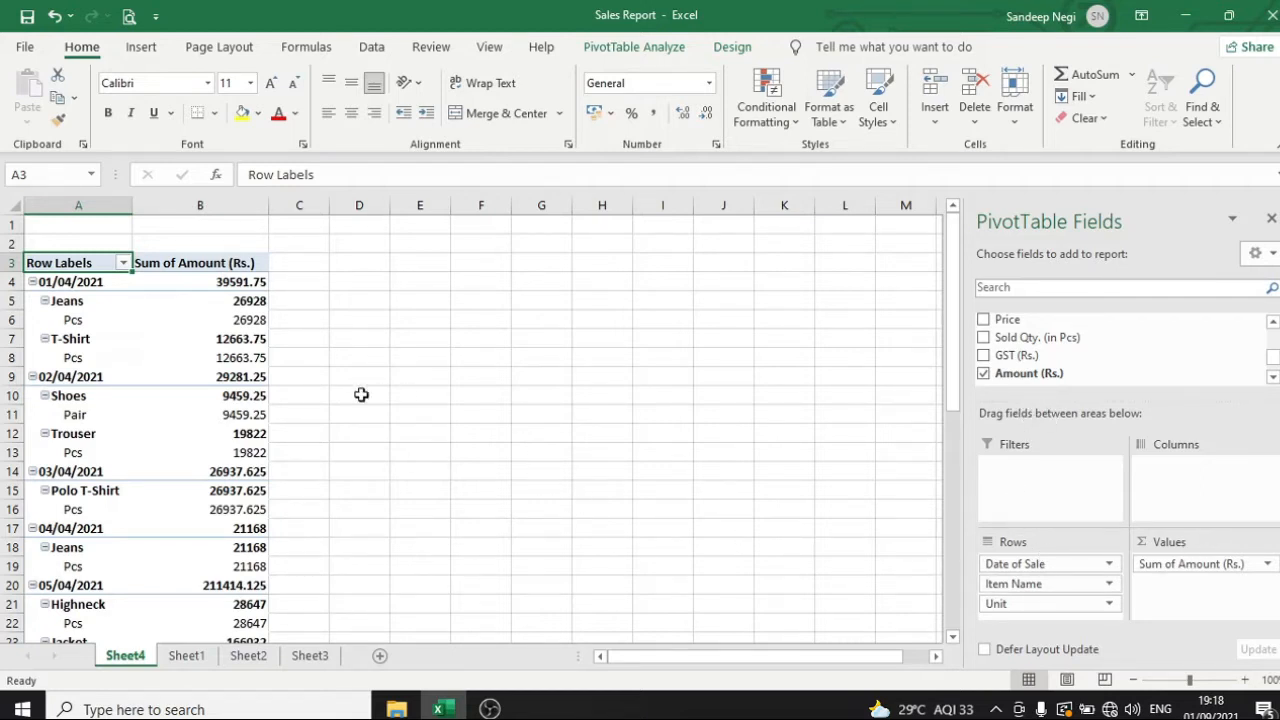
pyautogui.moveTo(236, 314)
pyautogui.scroll(-1, 1034, 596)
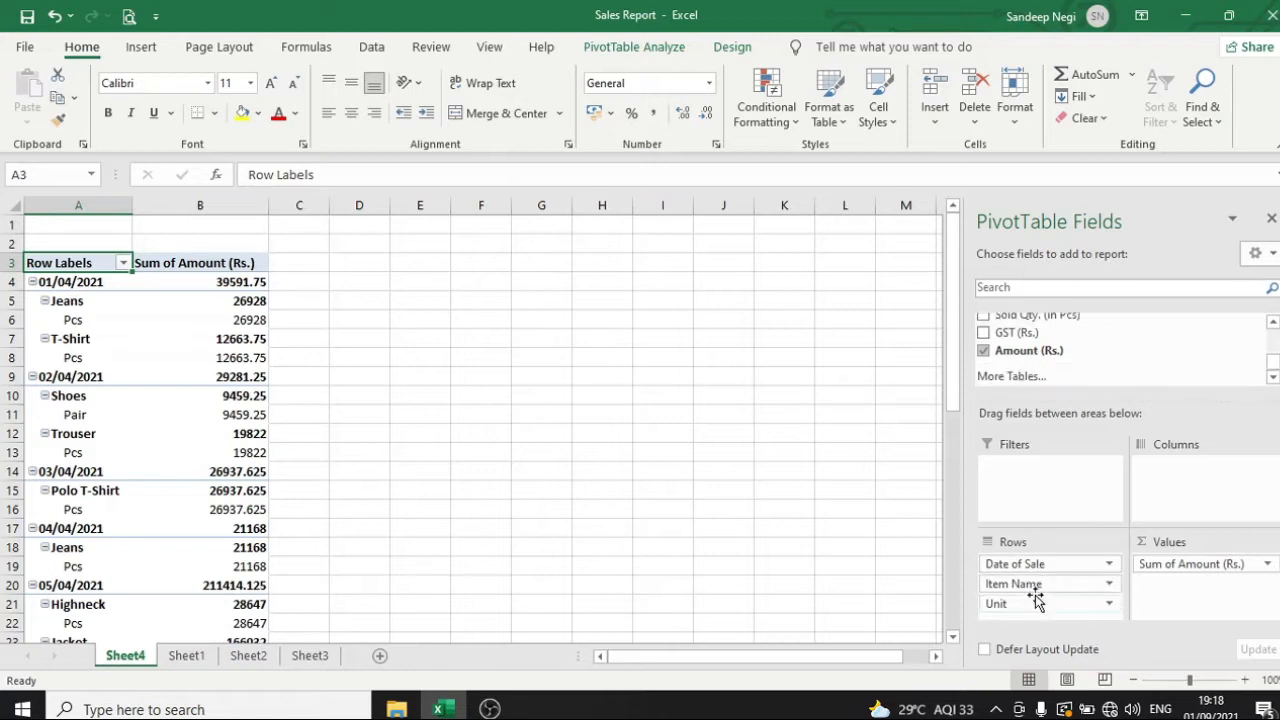
pyautogui.click(1025, 584)
pyautogui.click(1040, 607)
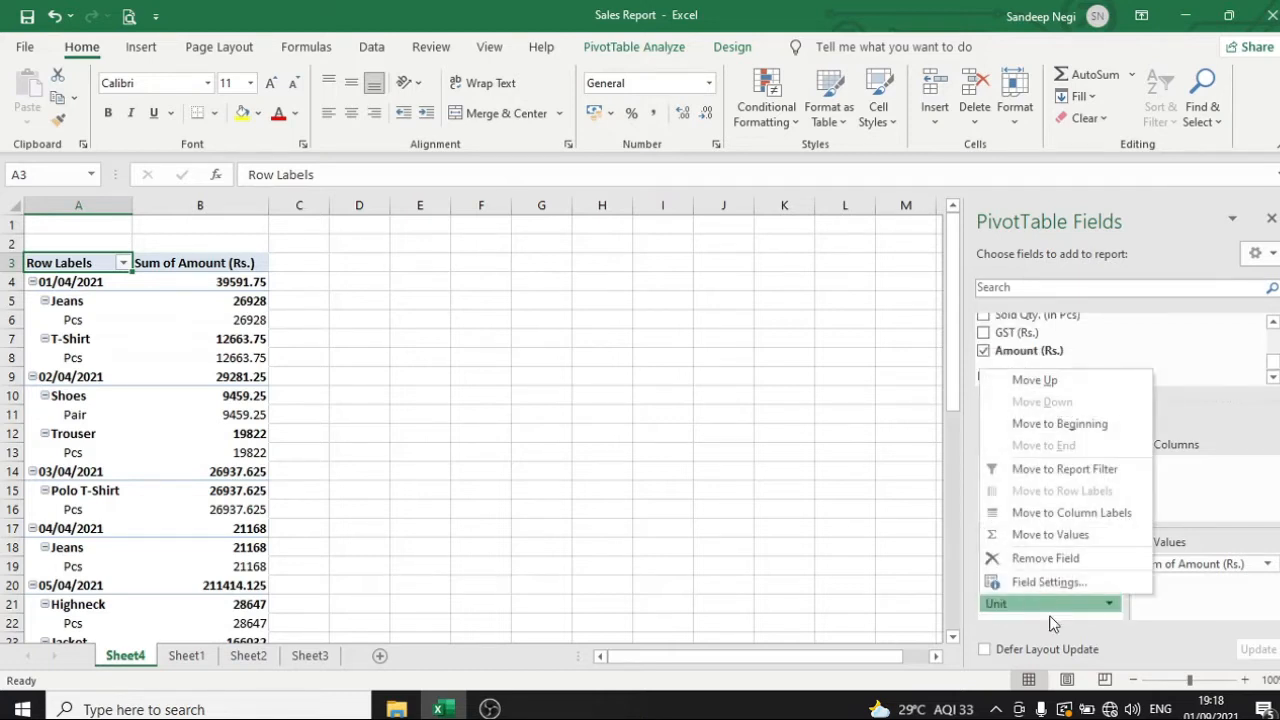
pyautogui.click(1135, 630)
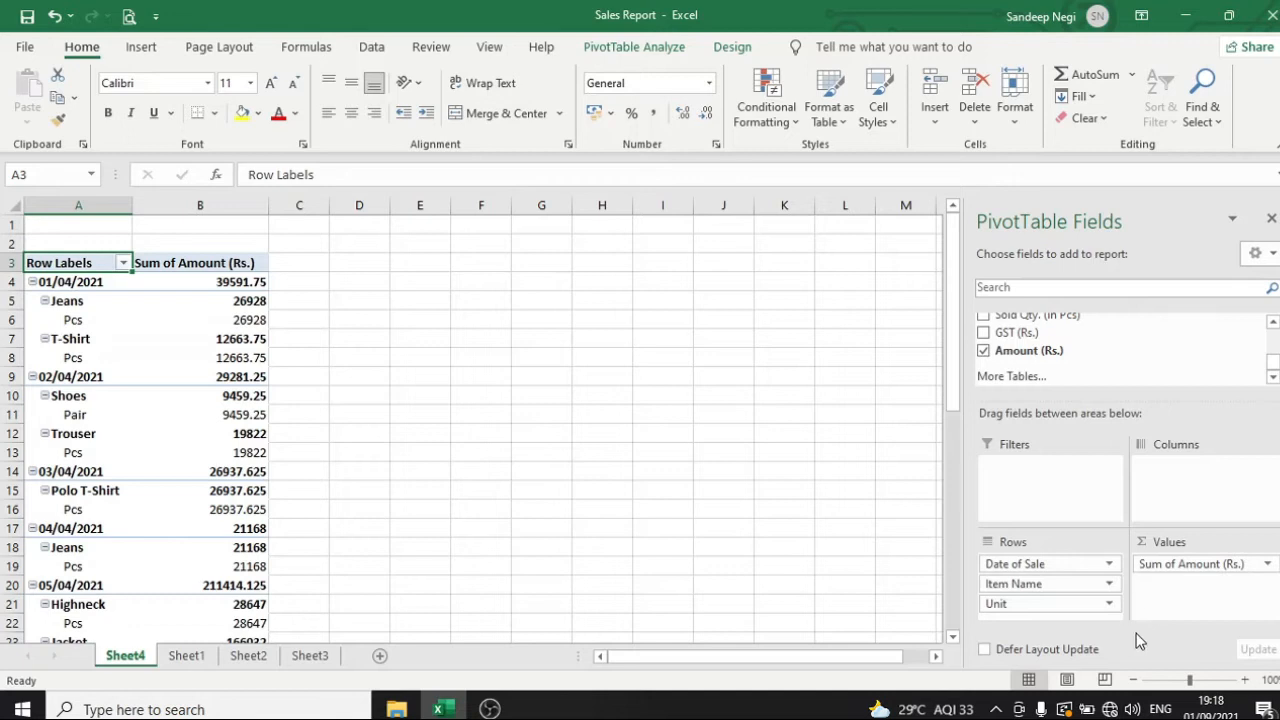
pyautogui.click(1103, 588)
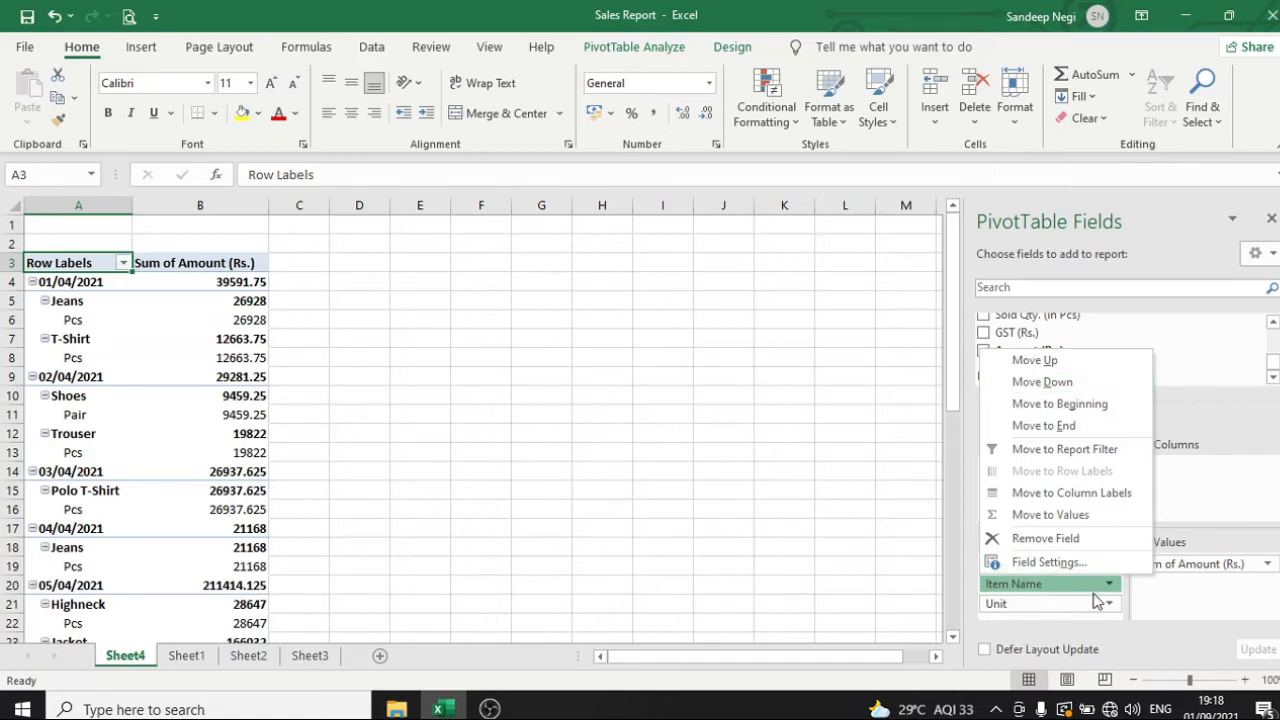
pyautogui.click(1134, 647)
# Move the Unit field one level up in the PivotTable's rows, above Item Name
pyautogui.click(1040, 606)
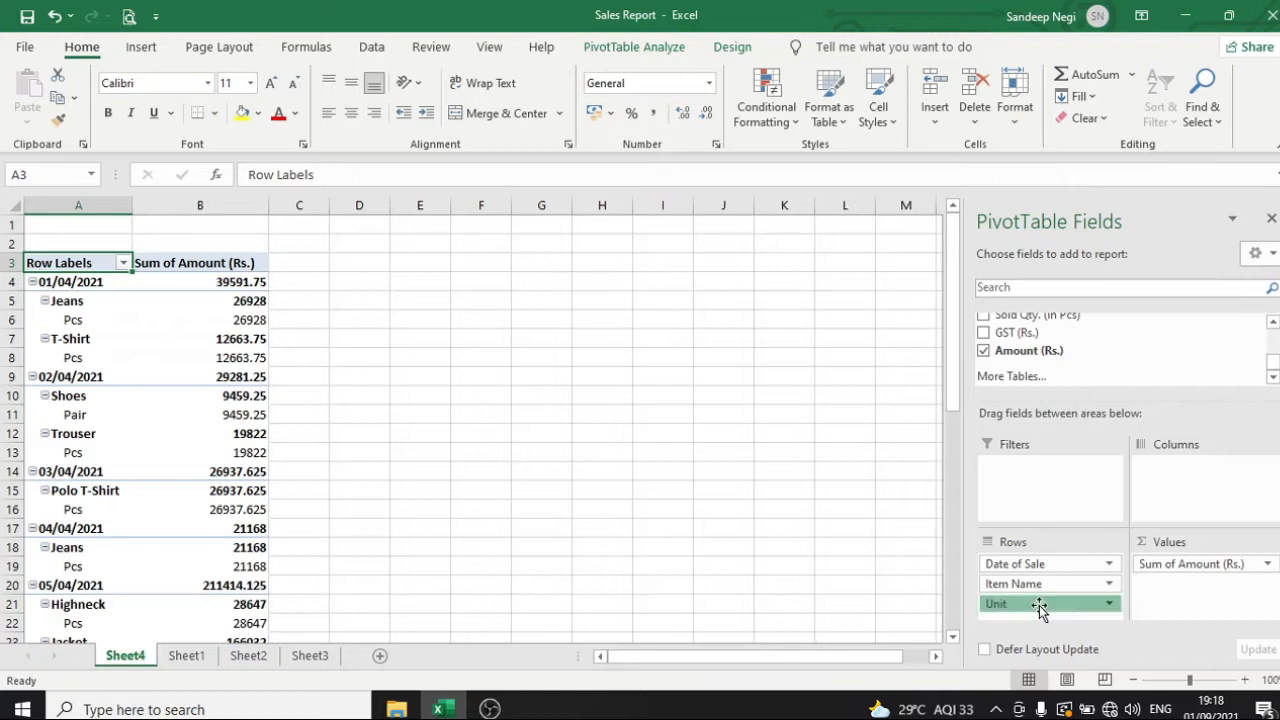
pyautogui.click(1060, 382)
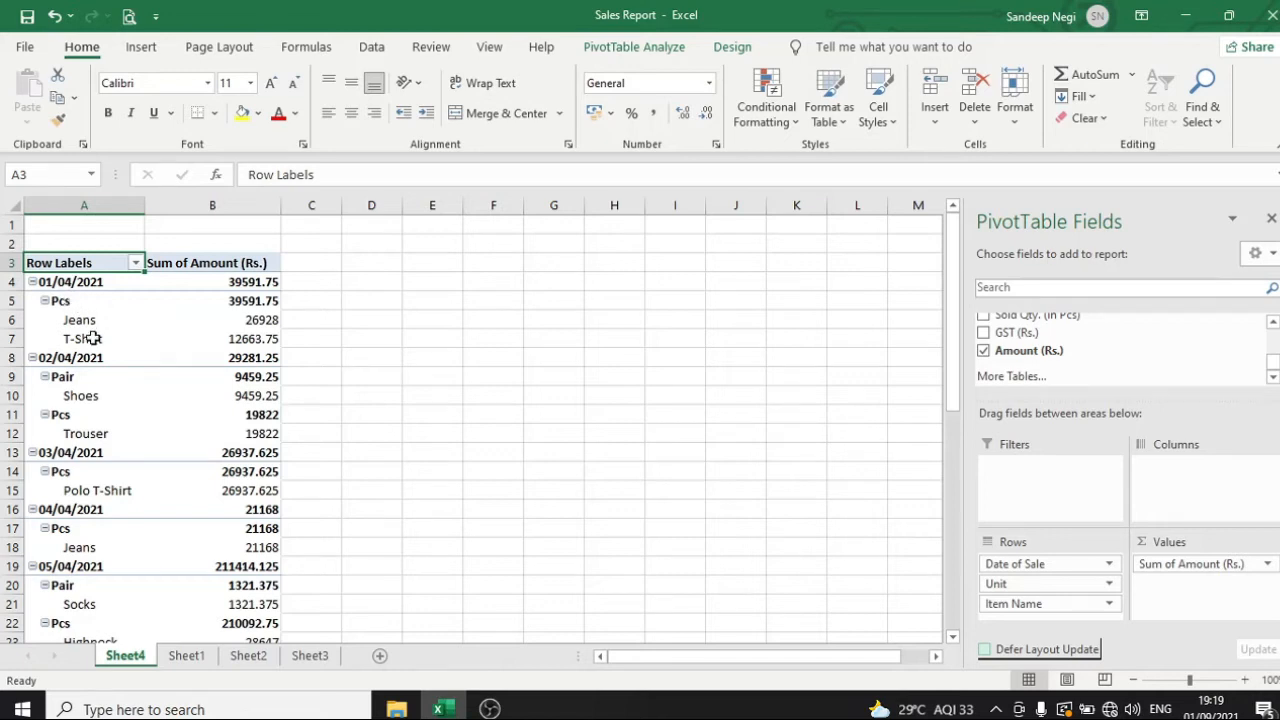
# Remove the Unit field from the PivotTable's rows
pyautogui.click(1108, 584)
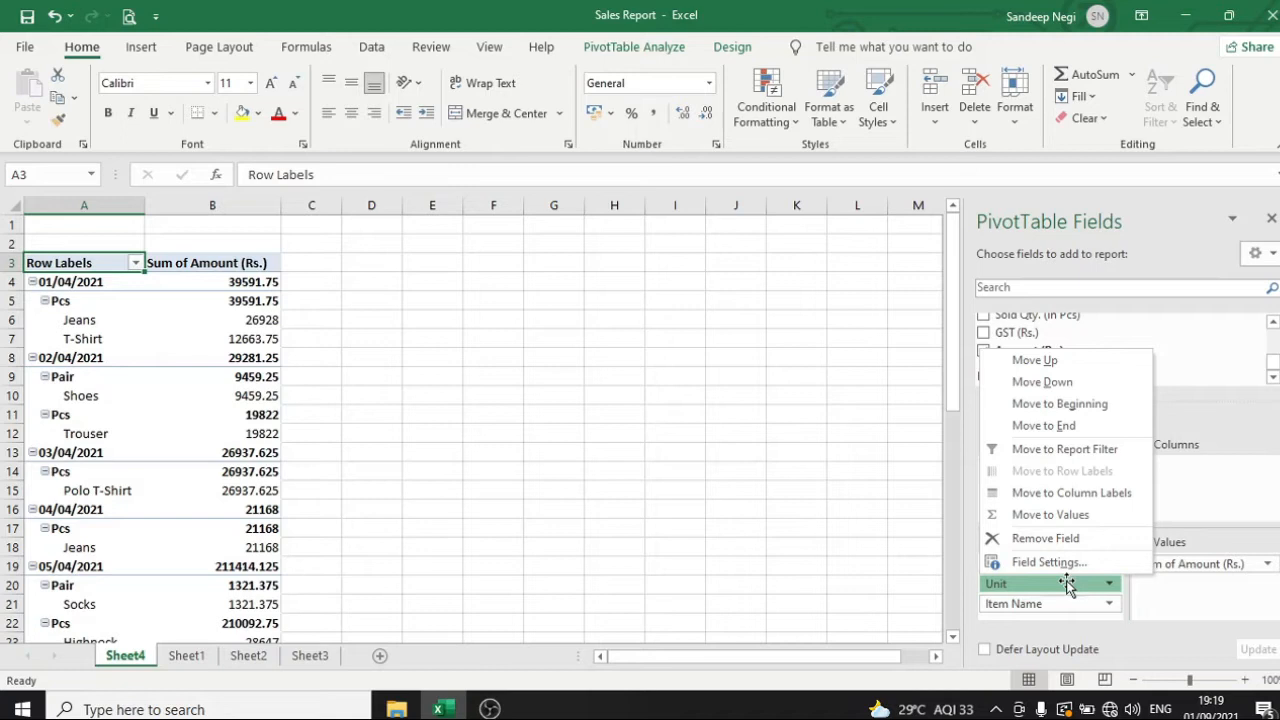
pyautogui.click(1137, 606)
pyautogui.click(1108, 588)
pyautogui.click(1157, 617)
pyautogui.scroll(1, 1000, 345)
pyautogui.scroll(1, 1000, 347)
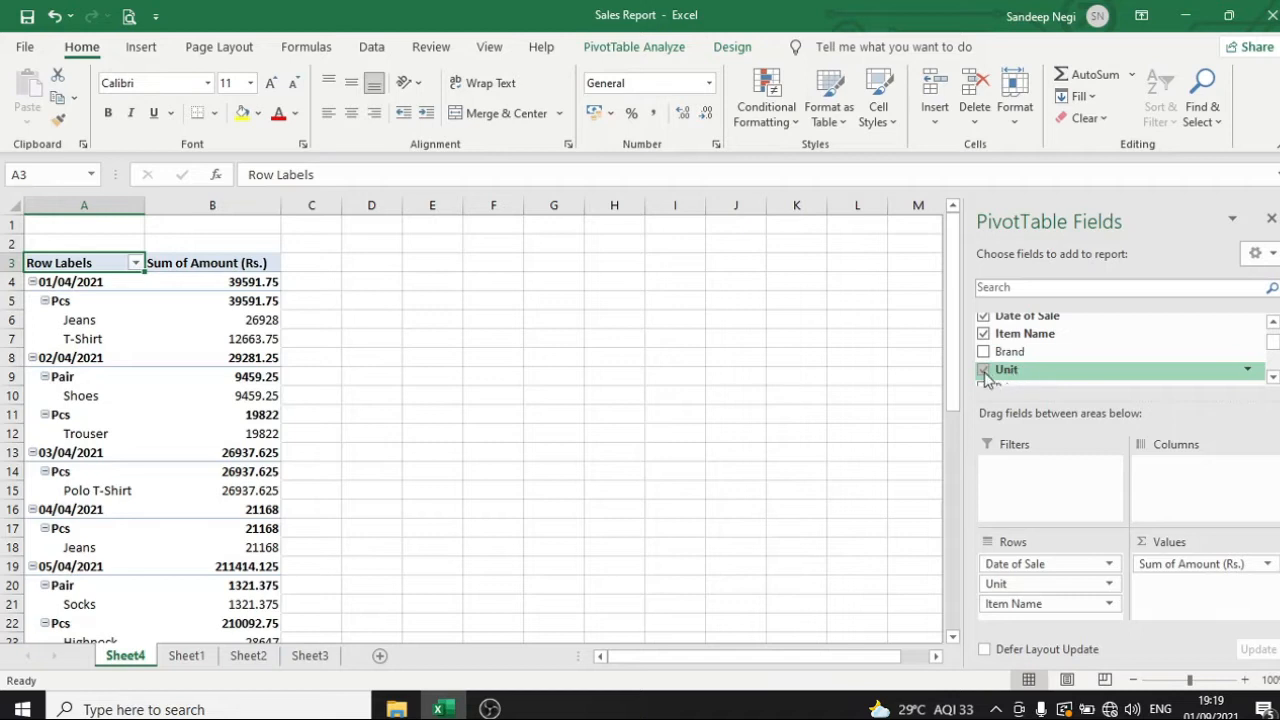
pyautogui.click(984, 371)
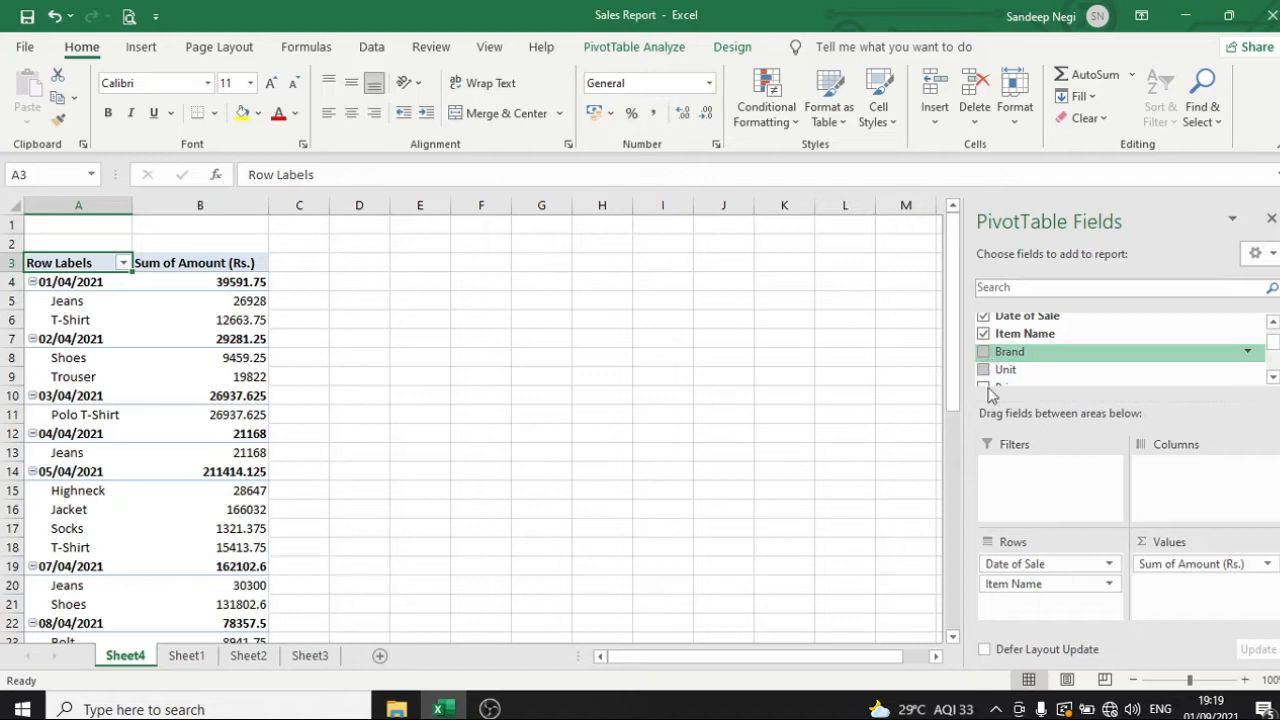
# Add the Brand field to the PivotTable's rows, below Item Name
pyautogui.scroll(1, 1111, 614)
pyautogui.scroll(-2, 1103, 614)
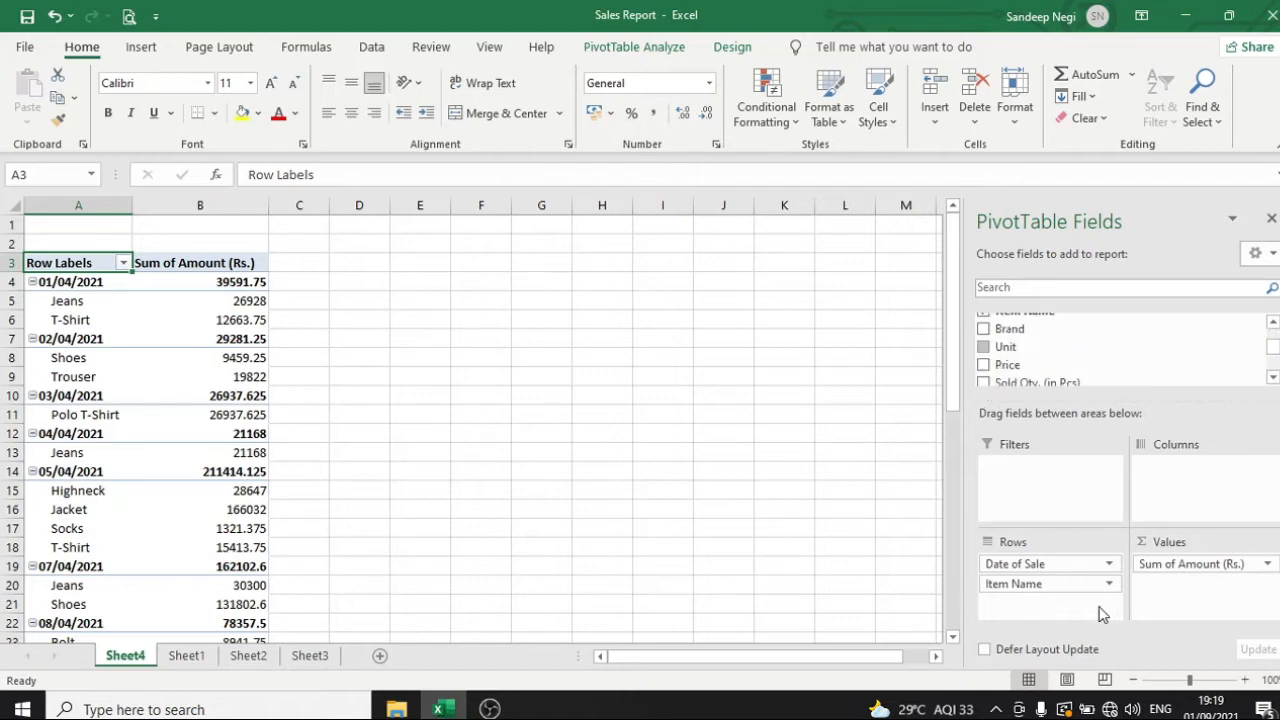
pyautogui.click(985, 330)
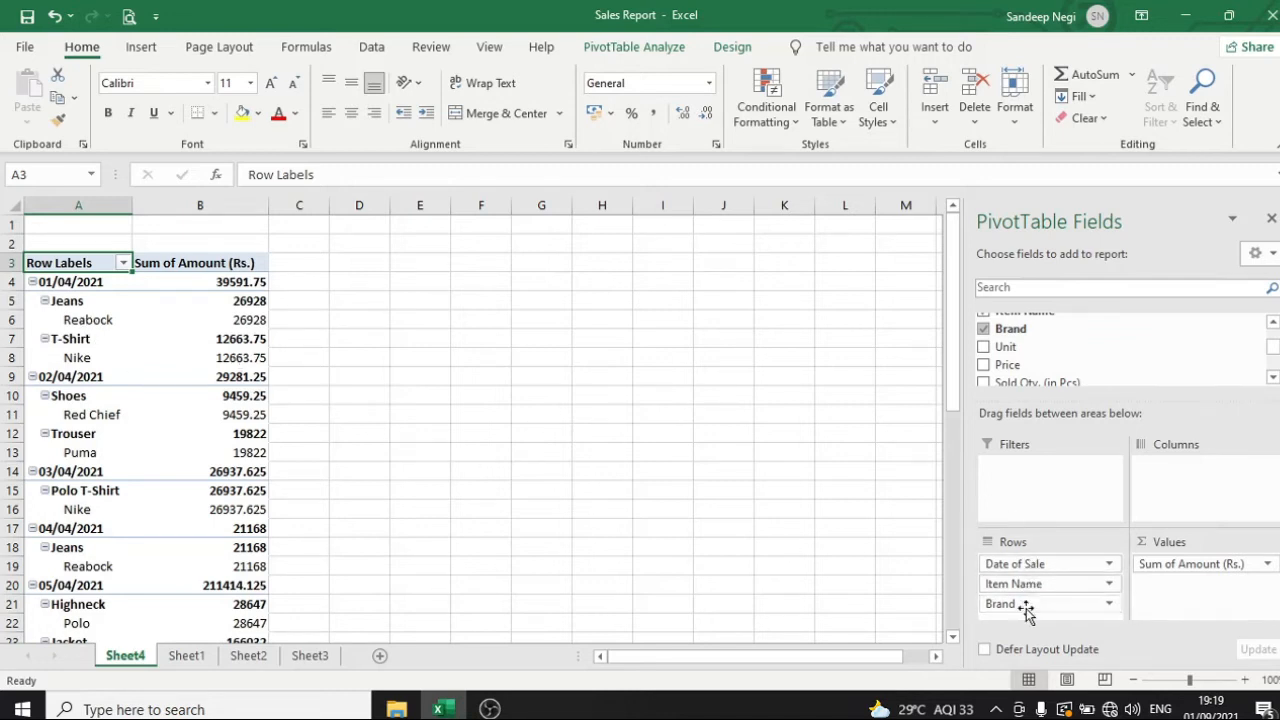
# Try the Brand field in the PivotTable's columns and return it to the rows, below Item Name
pyautogui.moveTo(1014, 603); pyautogui.dragTo(1213, 488)
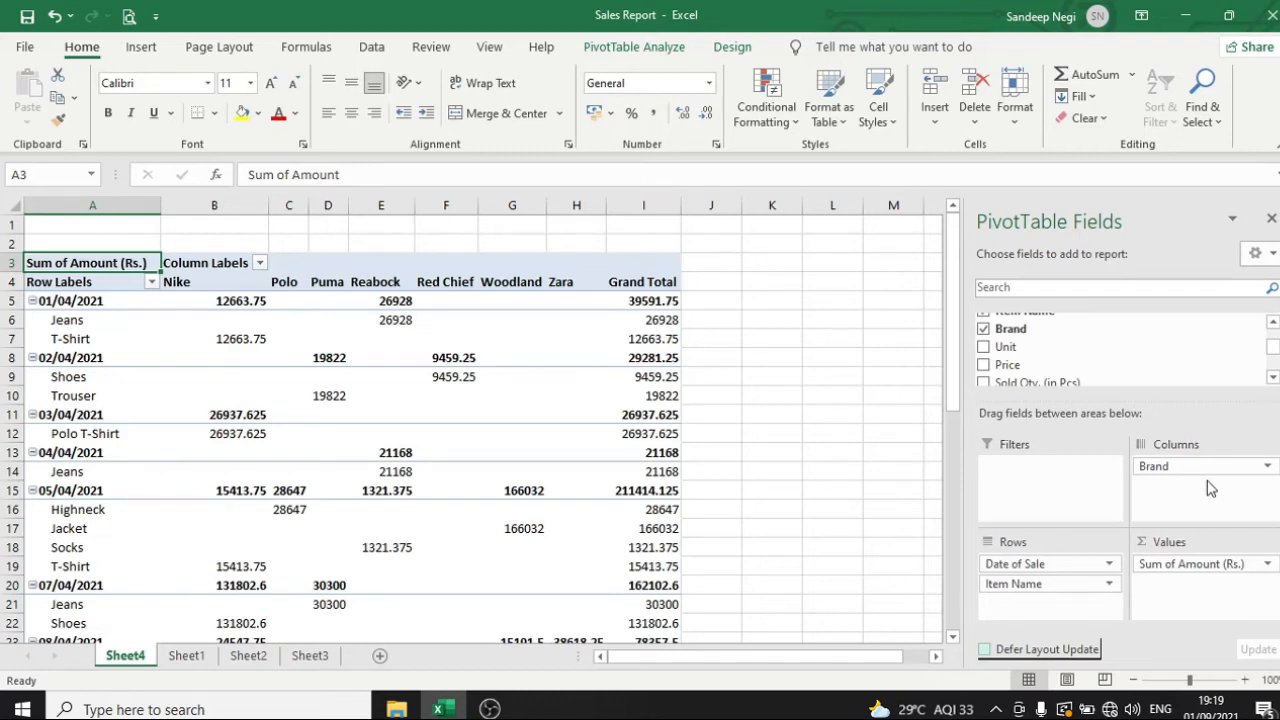
pyautogui.click(1195, 466)
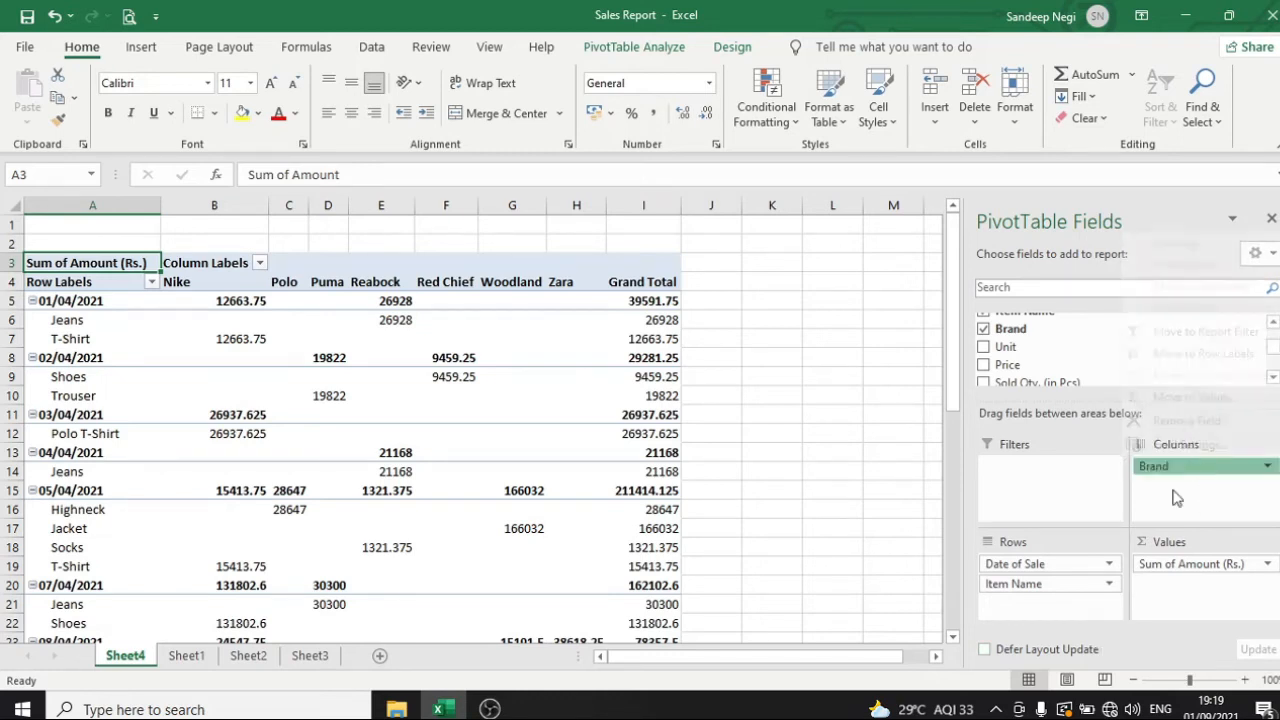
pyautogui.moveTo(1223, 466); pyautogui.dragTo(1035, 603)
pyautogui.click(1037, 603)
pyautogui.click(545, 416)
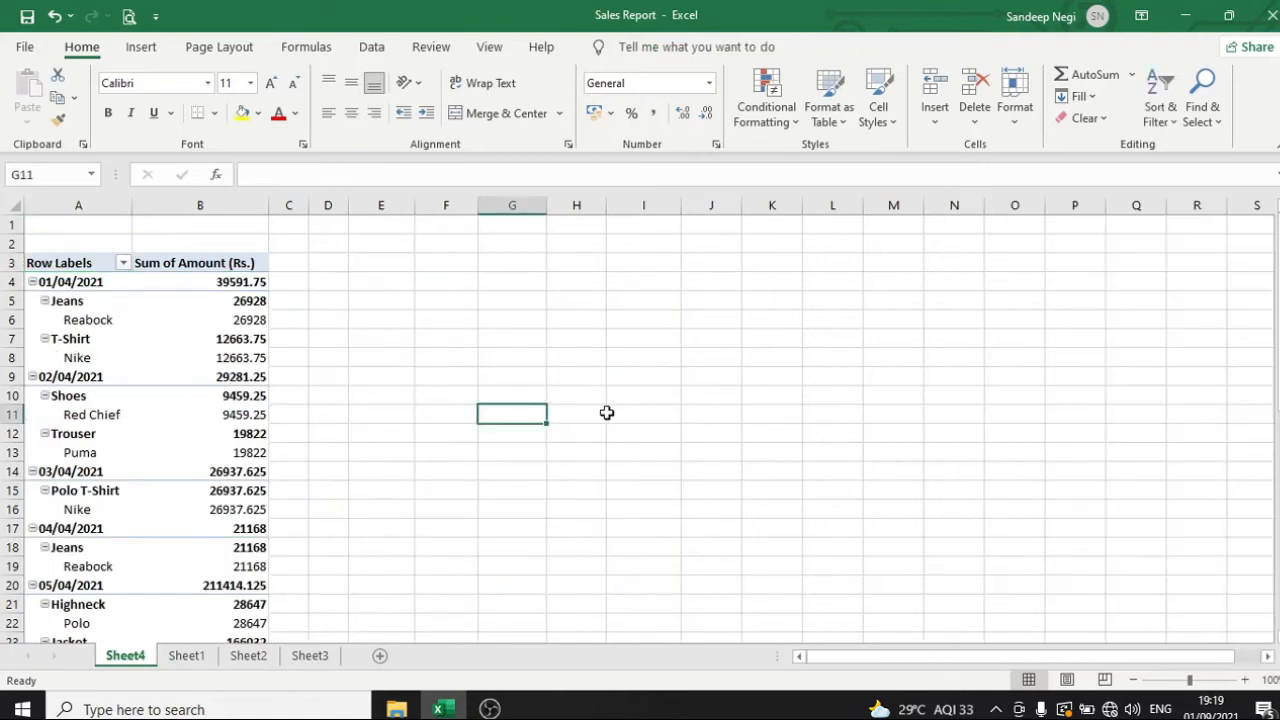
# Examine how the brands and their amounts are listed beneath each item and sale date
pyautogui.click(116, 368)
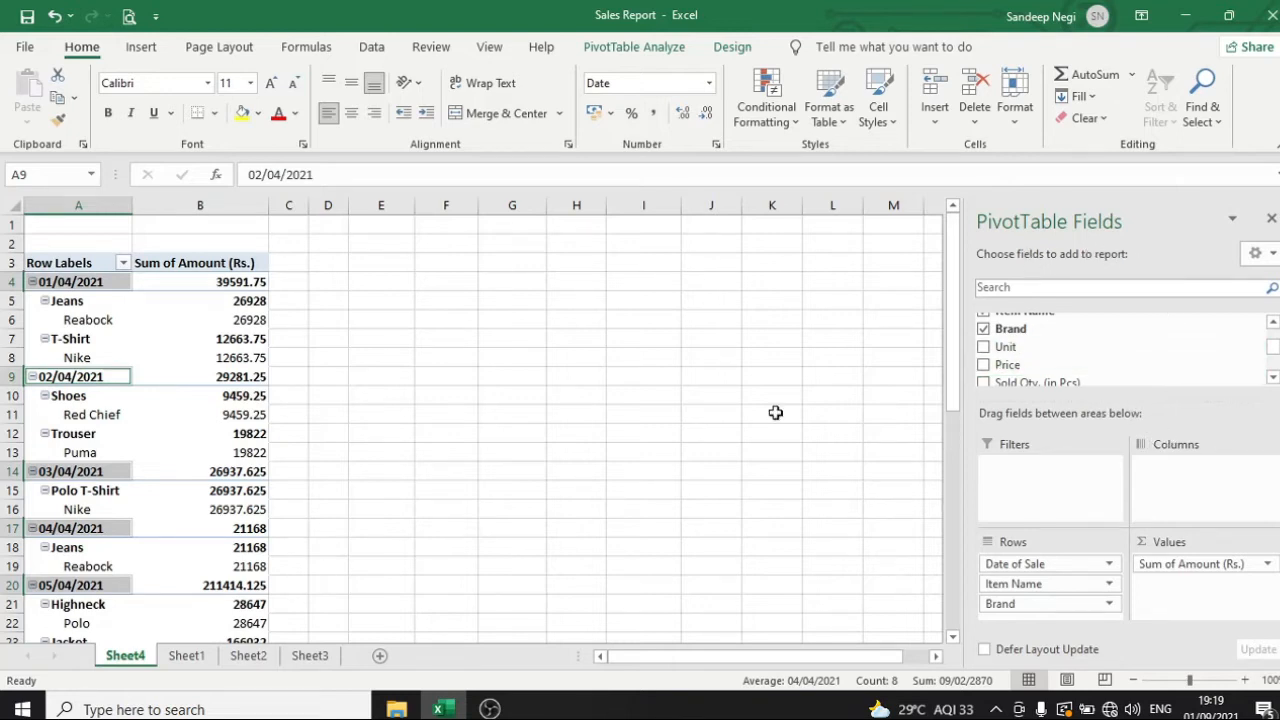
pyautogui.click(143, 322)
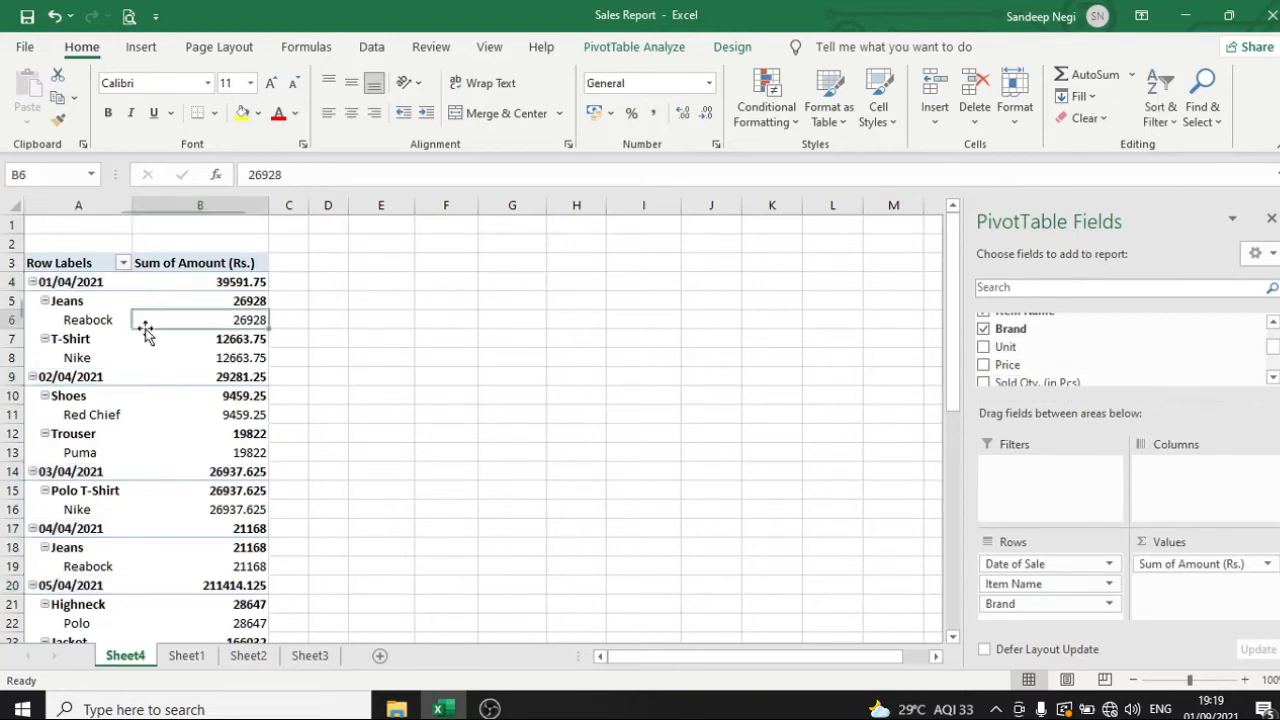
pyautogui.click(81, 326)
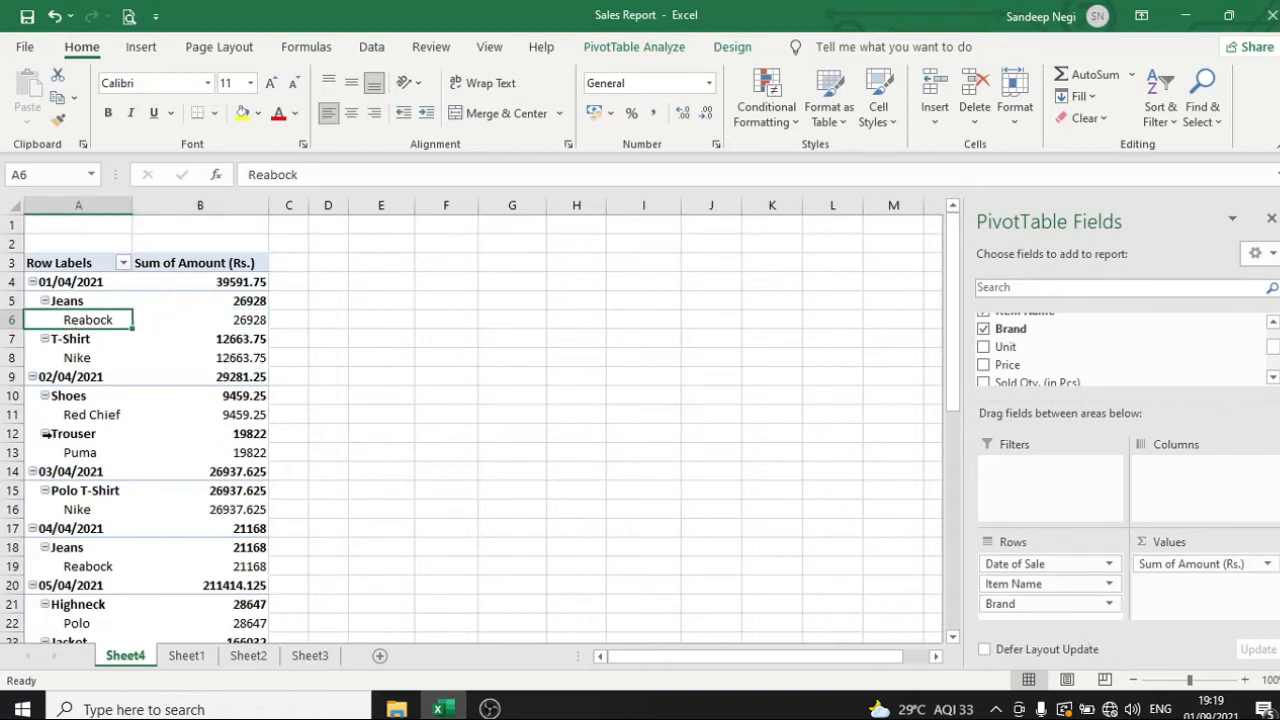
pyautogui.click(332, 359)
pyautogui.doubleClick(70, 316)
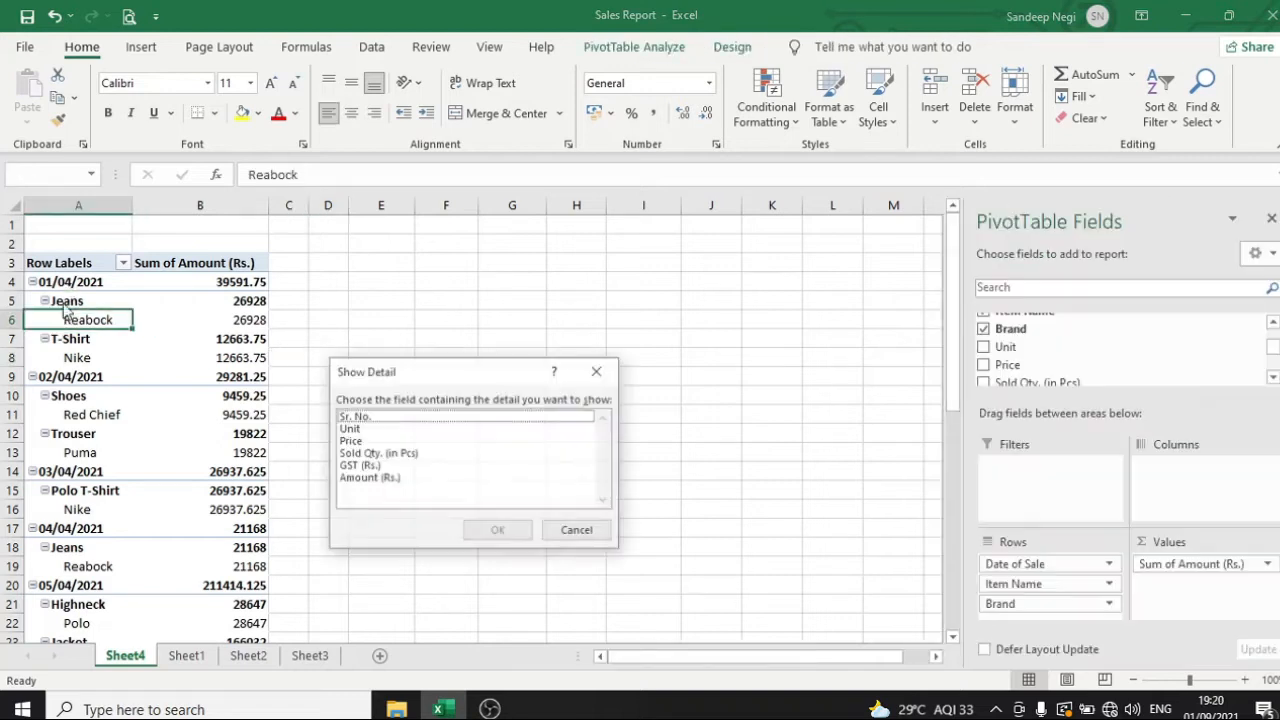
pyautogui.click(578, 531)
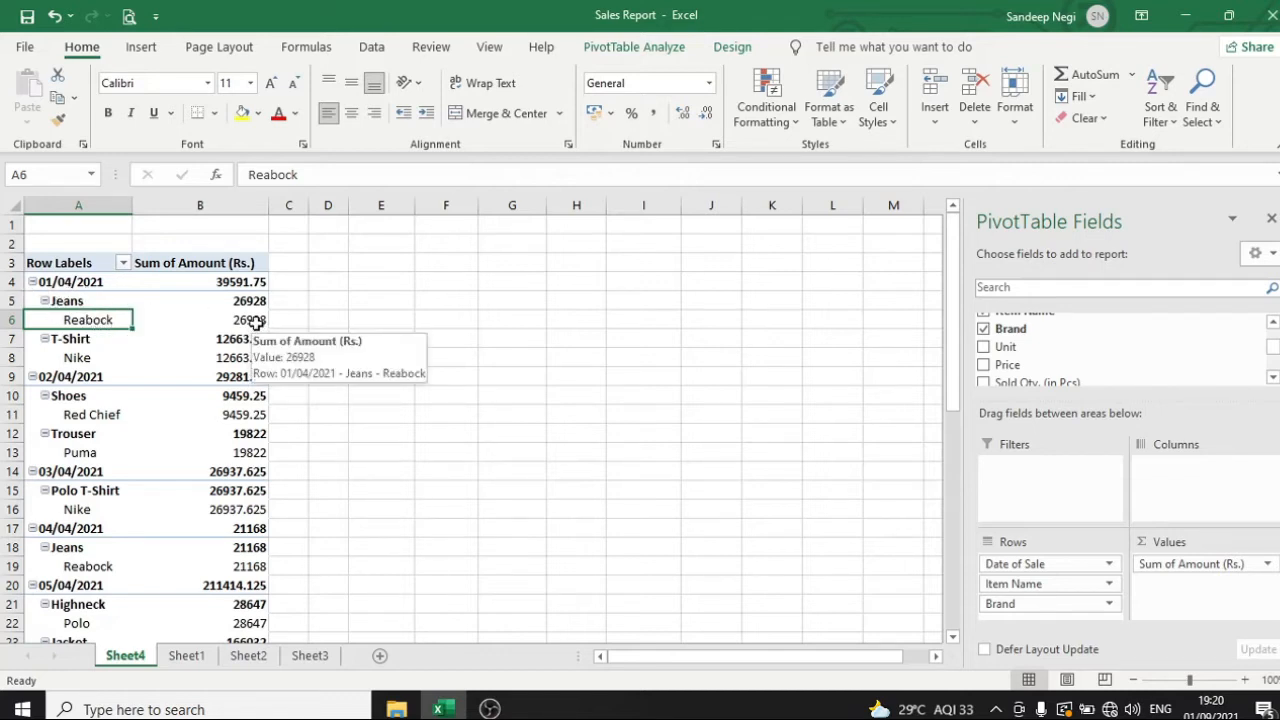
# Add the Sold Qty. (in Pcs) field to the PivotTable and move it from the values to the rows, below Brand
pyautogui.scroll(-1, 985, 345)
pyautogui.click(985, 339)
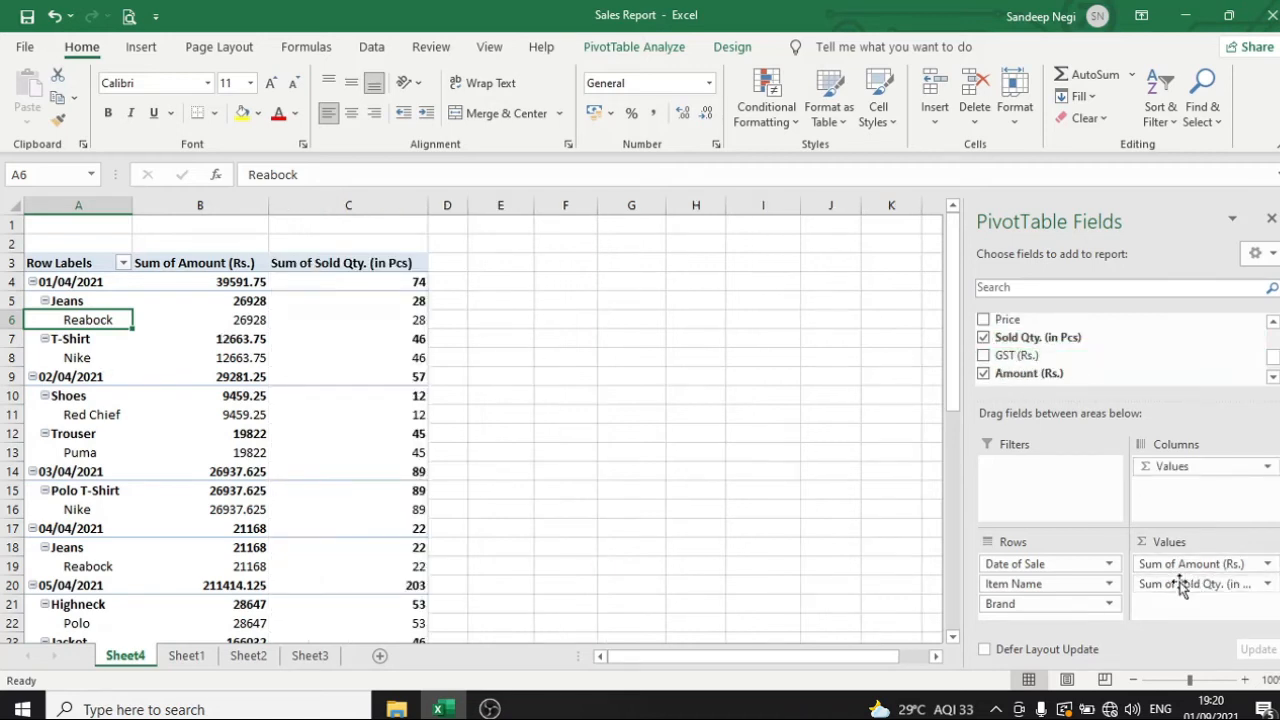
pyautogui.moveTo(1181, 588)
pyautogui.mouseDown()
pyautogui.moveTo(1195, 596)
pyautogui.moveTo(1095, 605)
pyautogui.moveTo(1192, 594)
pyautogui.mouseUp()
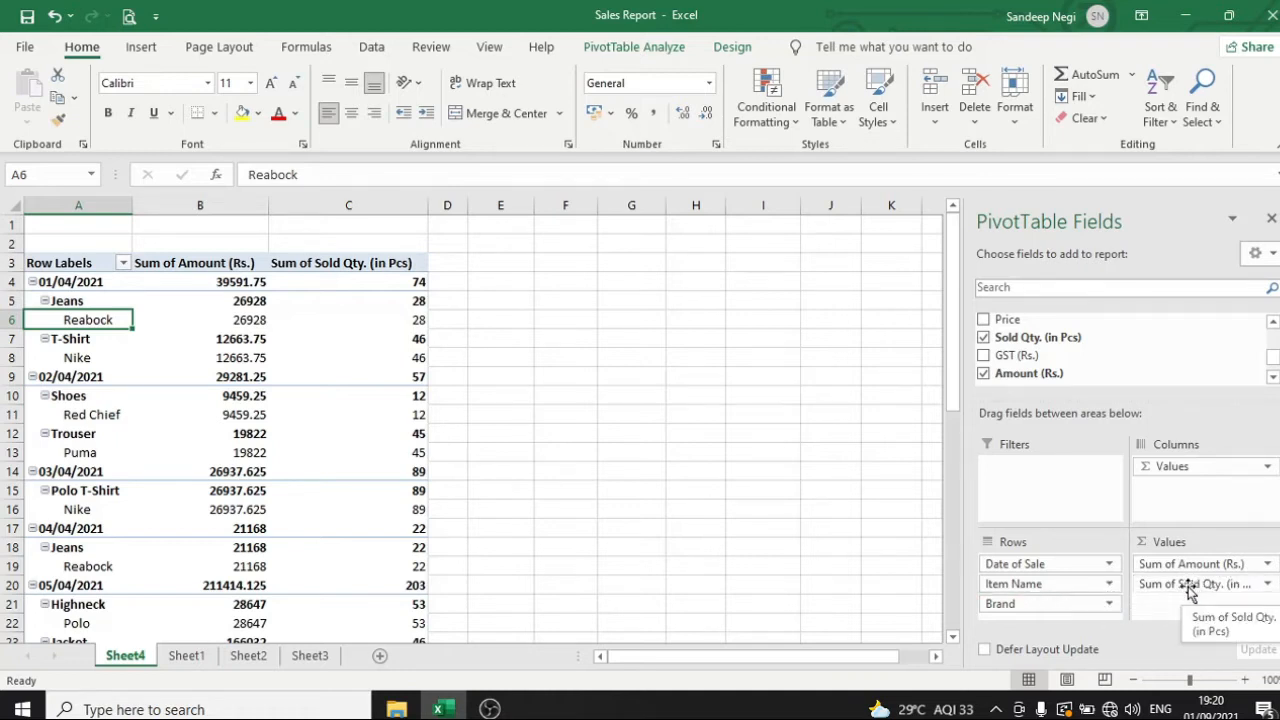
pyautogui.click(1192, 590)
pyautogui.moveTo(1192, 590); pyautogui.dragTo(1051, 616)
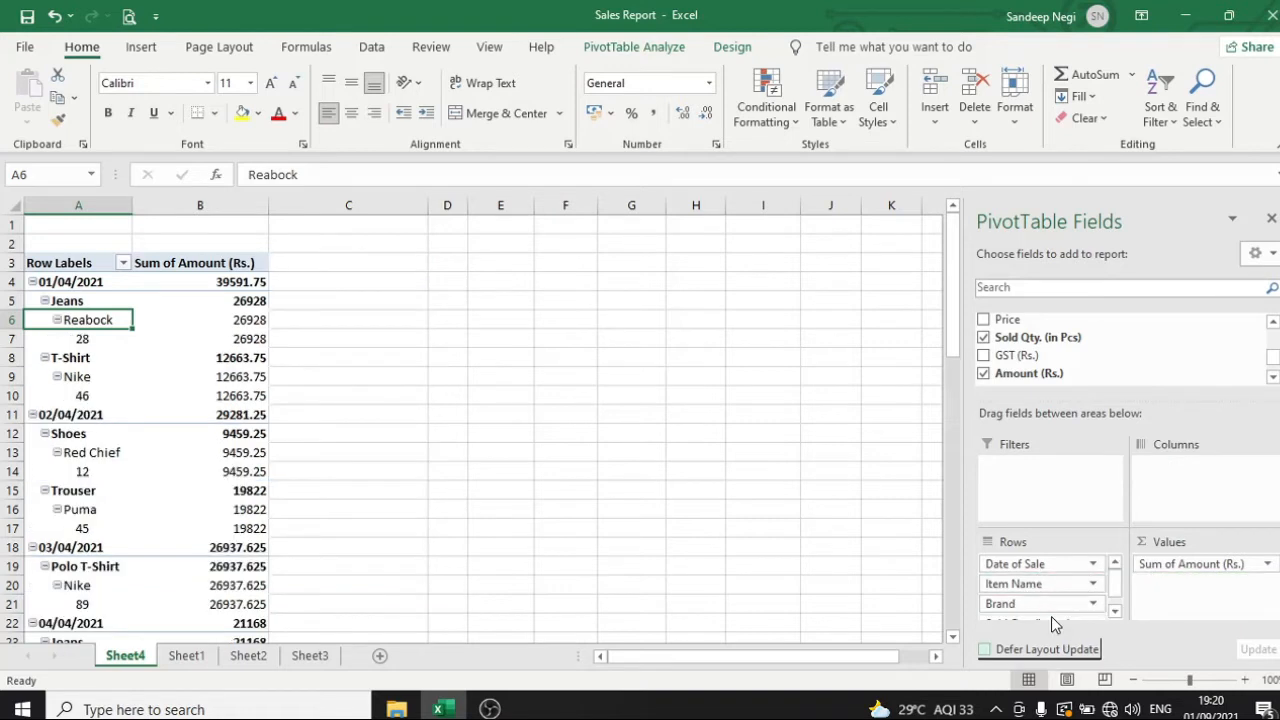
# Check the sold quantities and matching amounts of the Jeans and T-Shirt entries for 01/04/2021
pyautogui.click(82, 341)
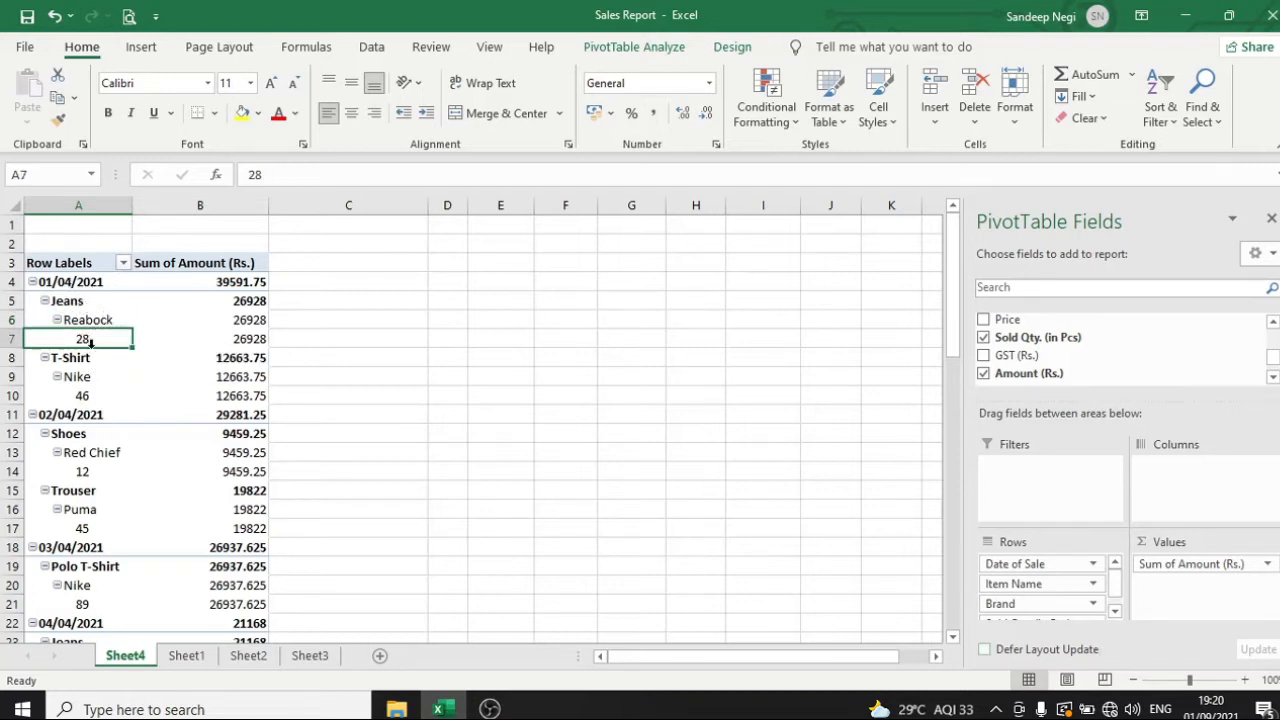
pyautogui.moveTo(233, 342)
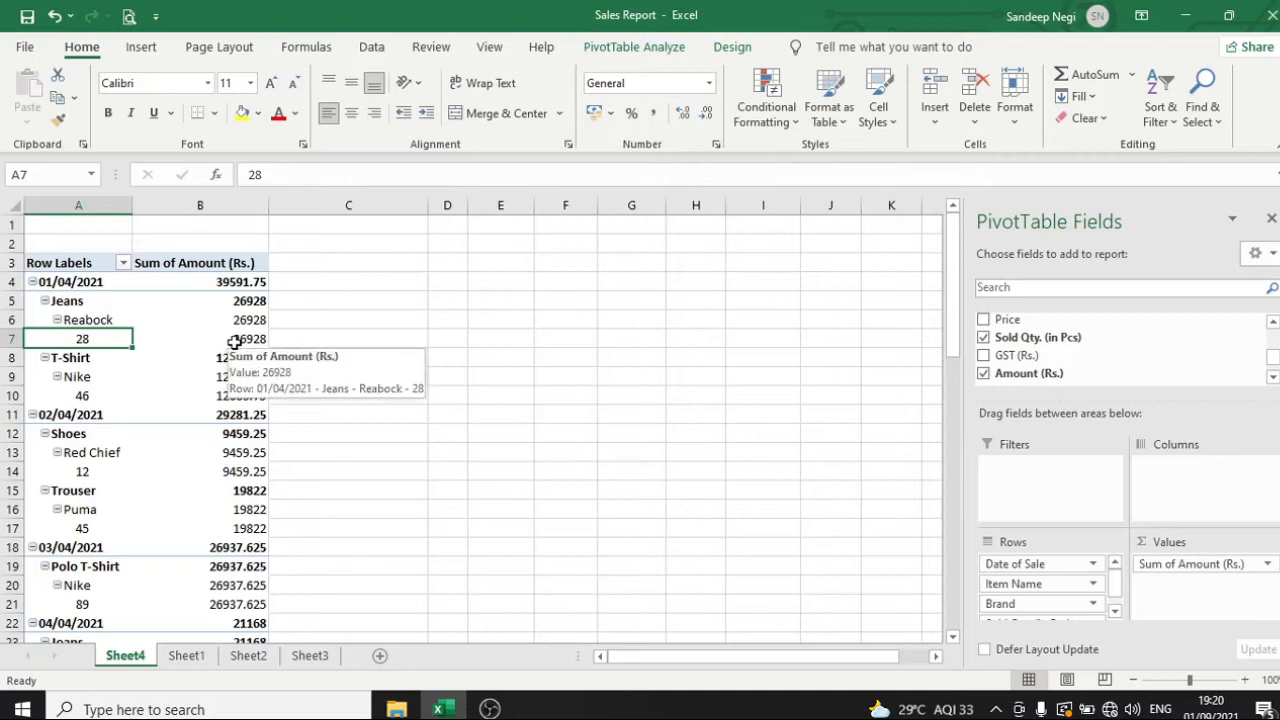
pyautogui.click(252, 345)
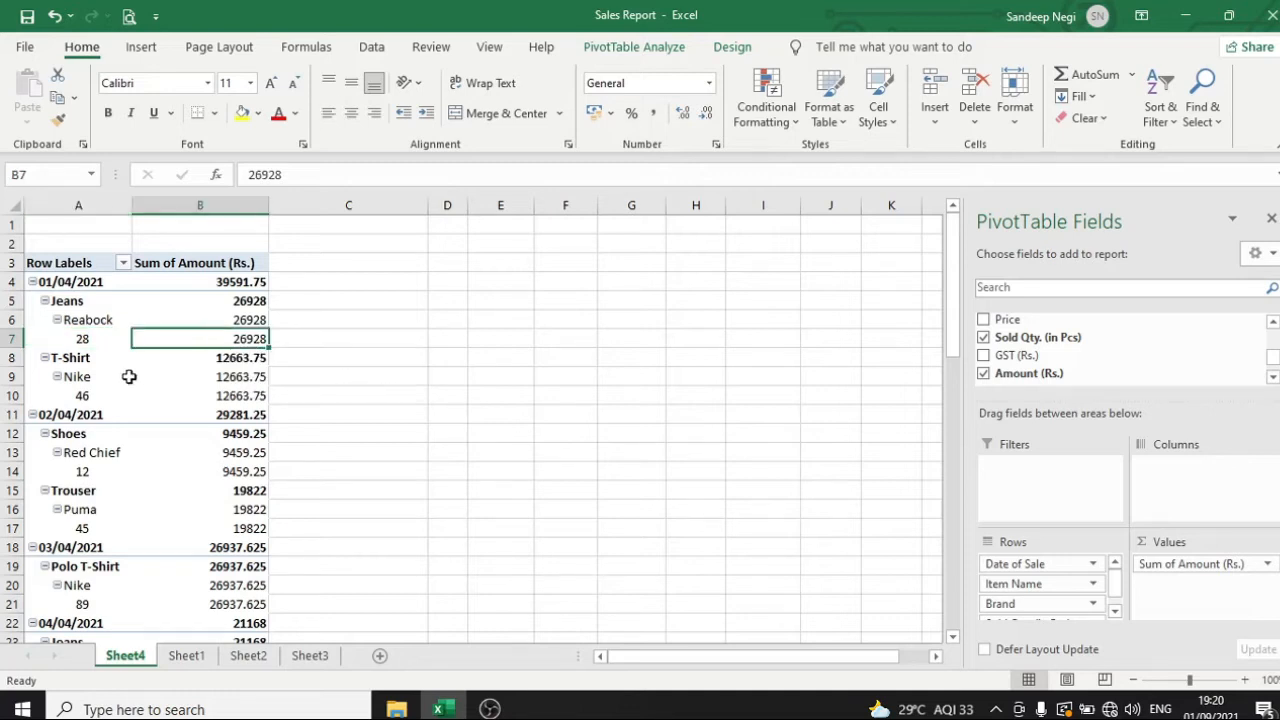
pyautogui.click(85, 358)
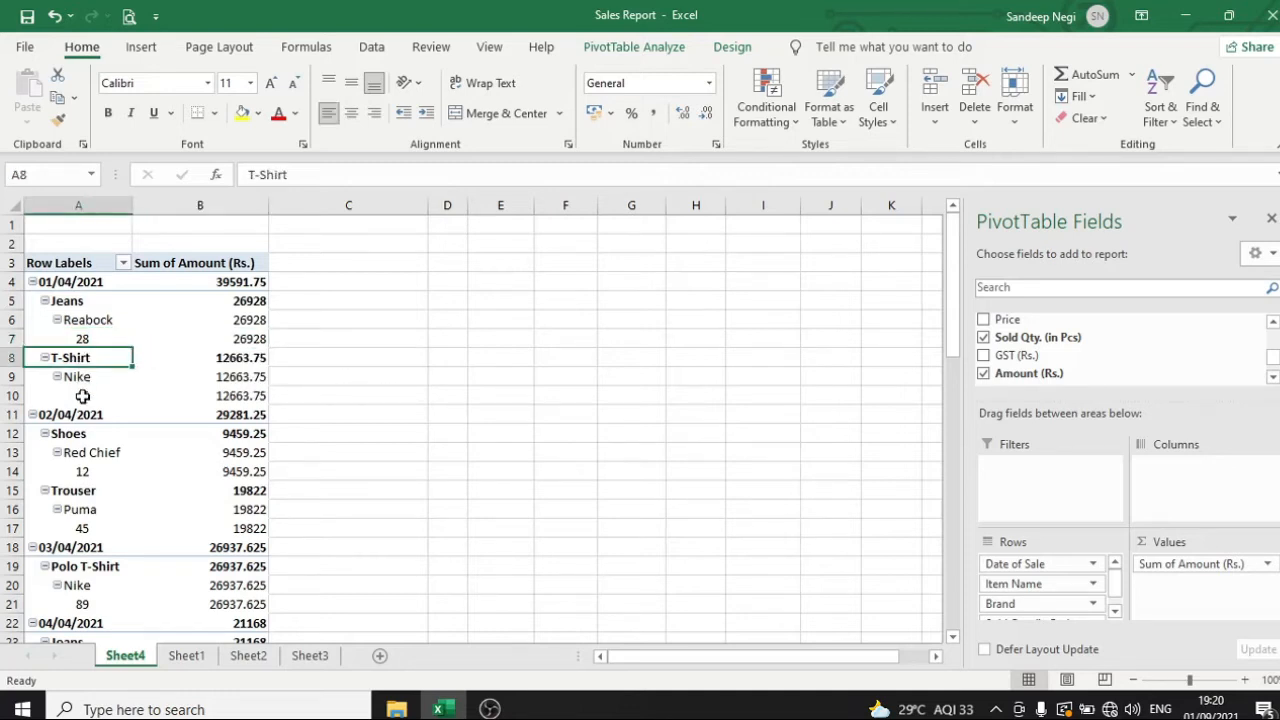
pyautogui.click(82, 396)
pyautogui.moveTo(262, 400)
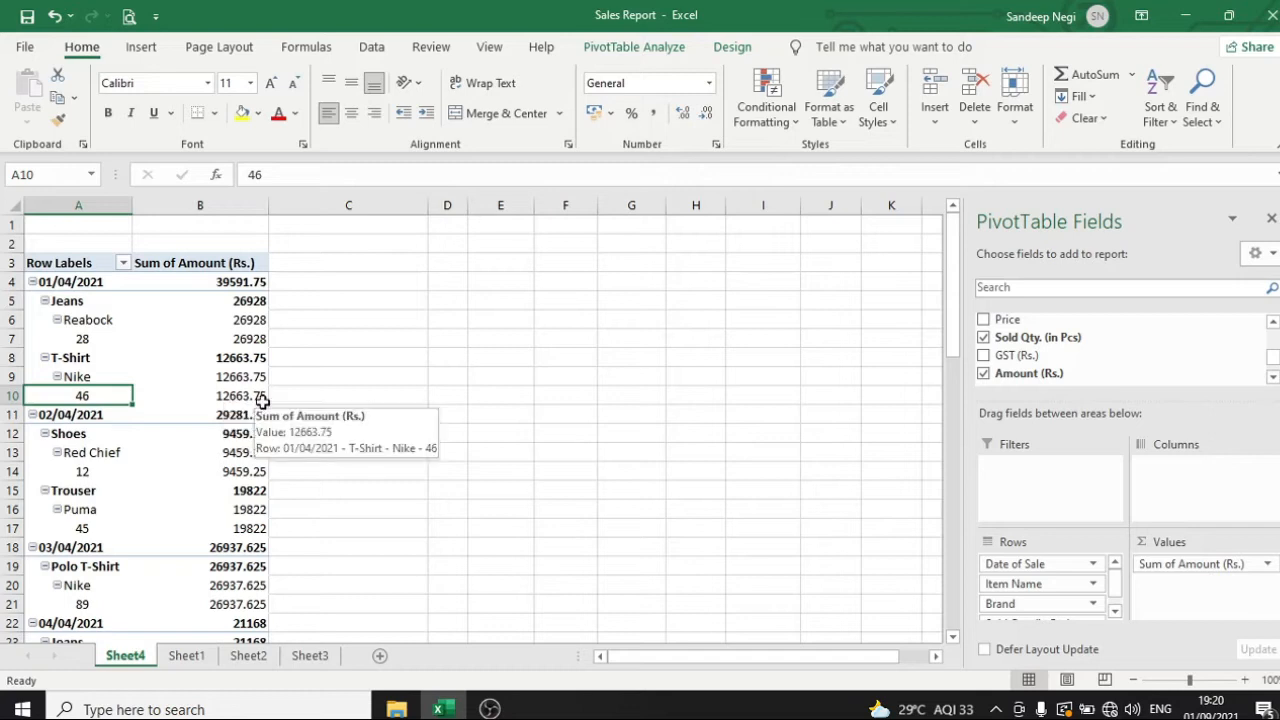
pyautogui.click(220, 398)
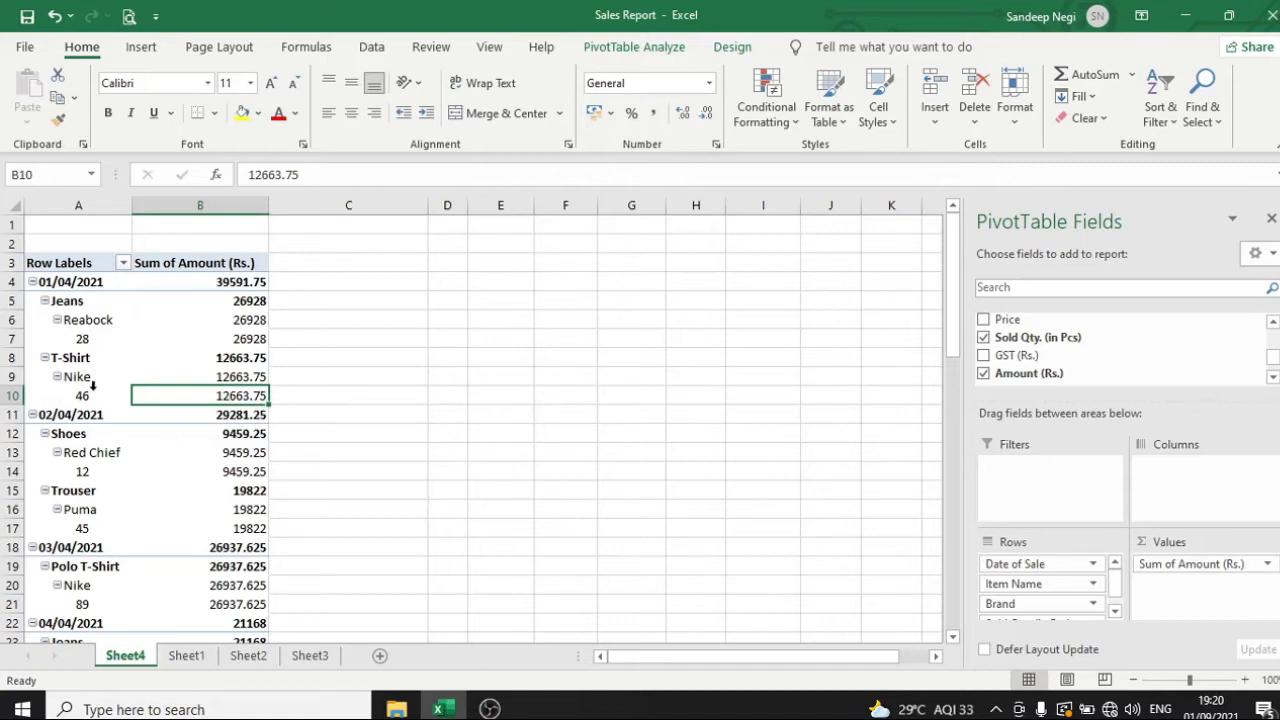
# Collapse the 01/04/2021 and 02/04/2021 date groups in the PivotTable and expand both again
pyautogui.click(33, 282)
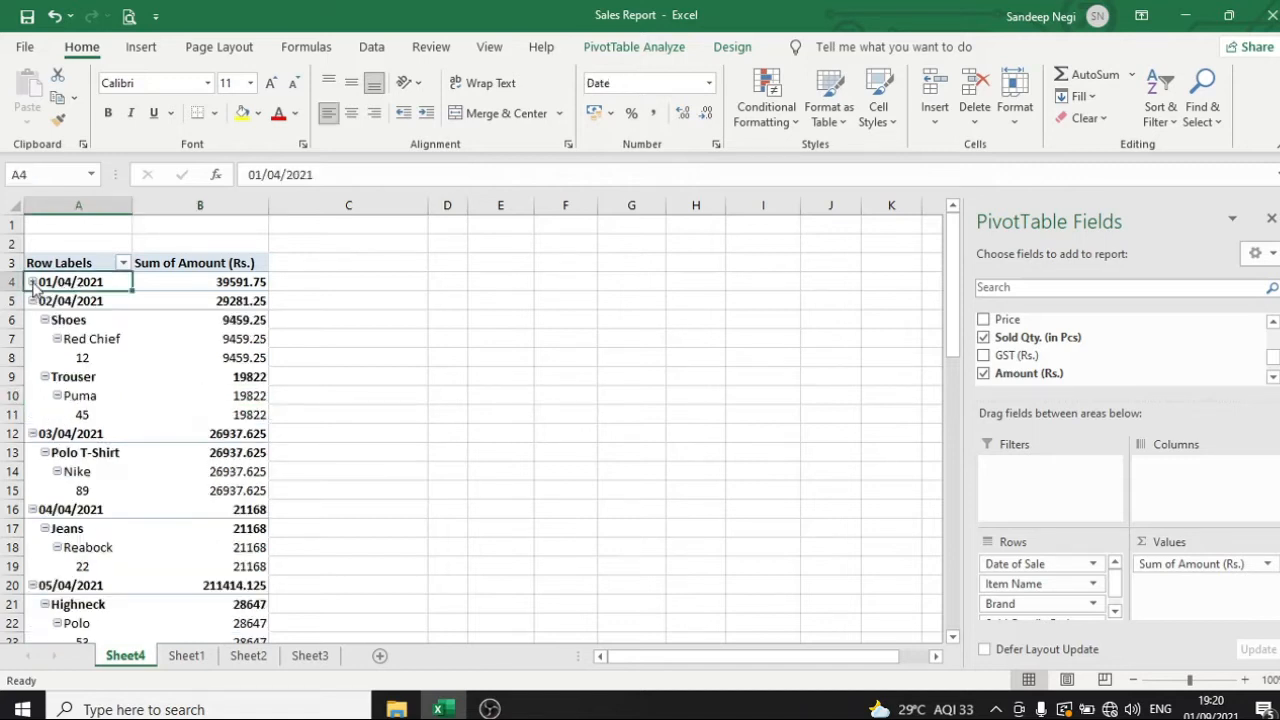
pyautogui.click(33, 301)
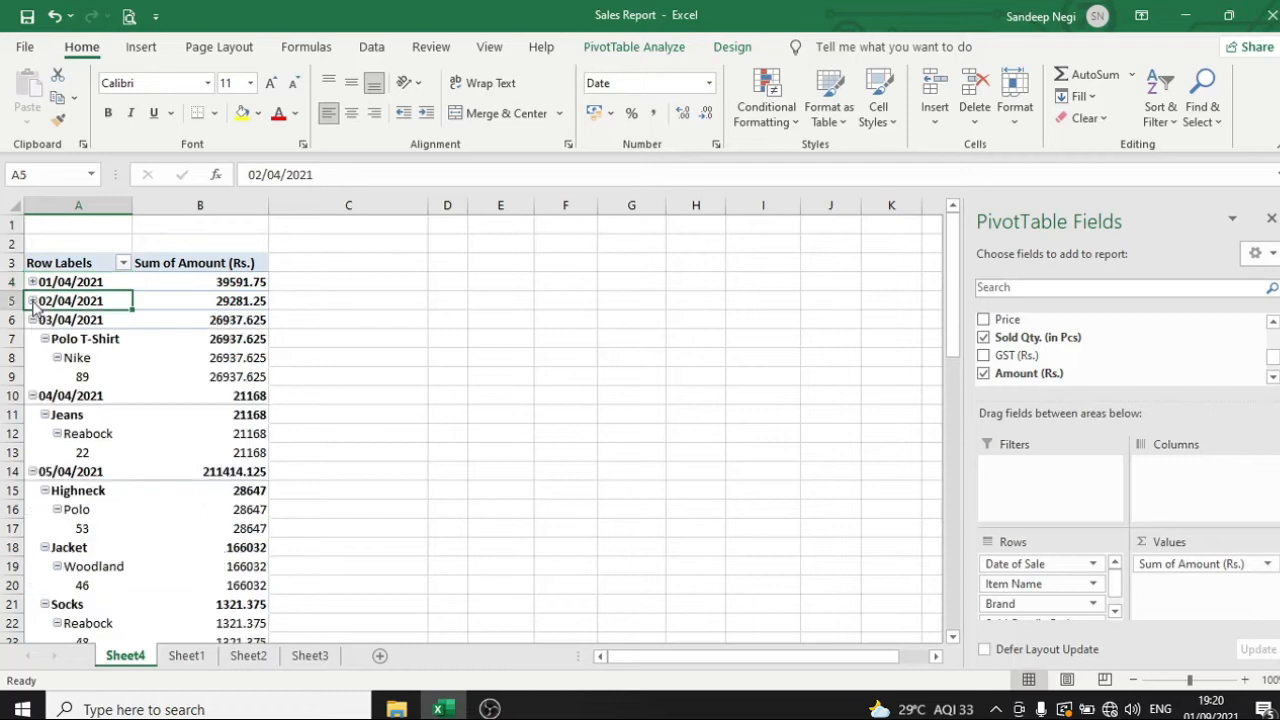
pyautogui.click(33, 301)
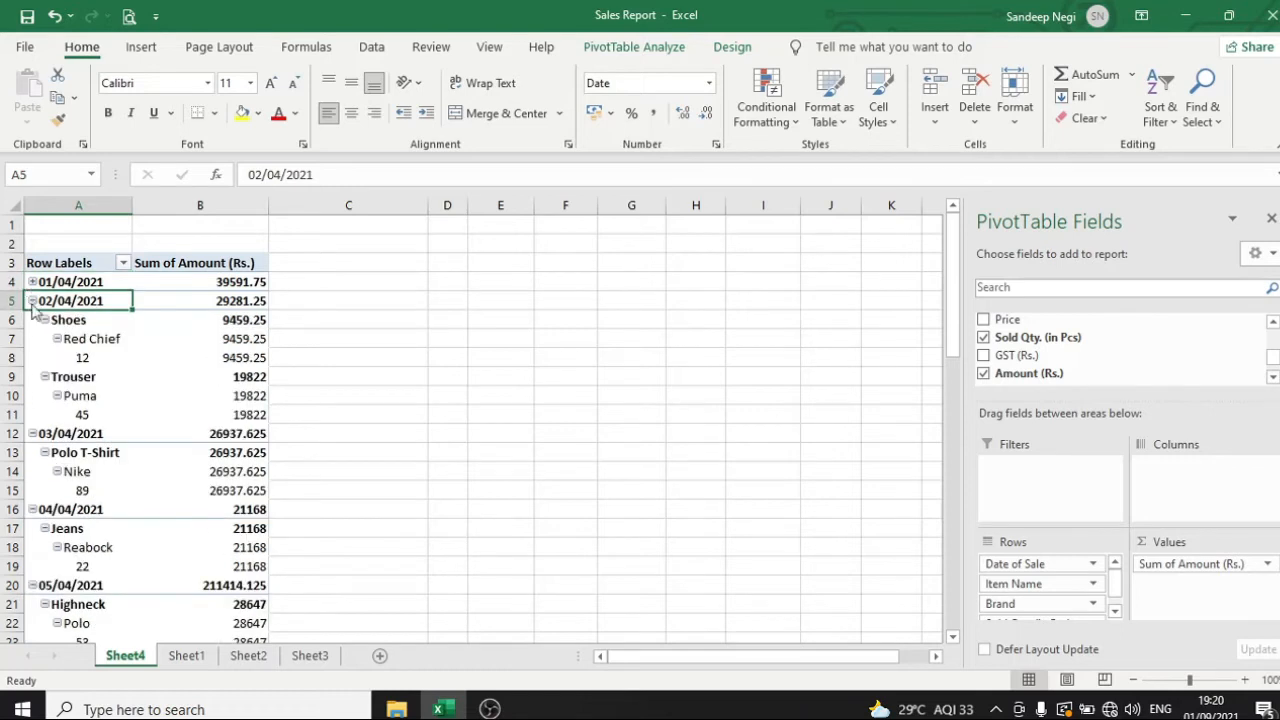
pyautogui.click(26, 305)
pyautogui.click(33, 301)
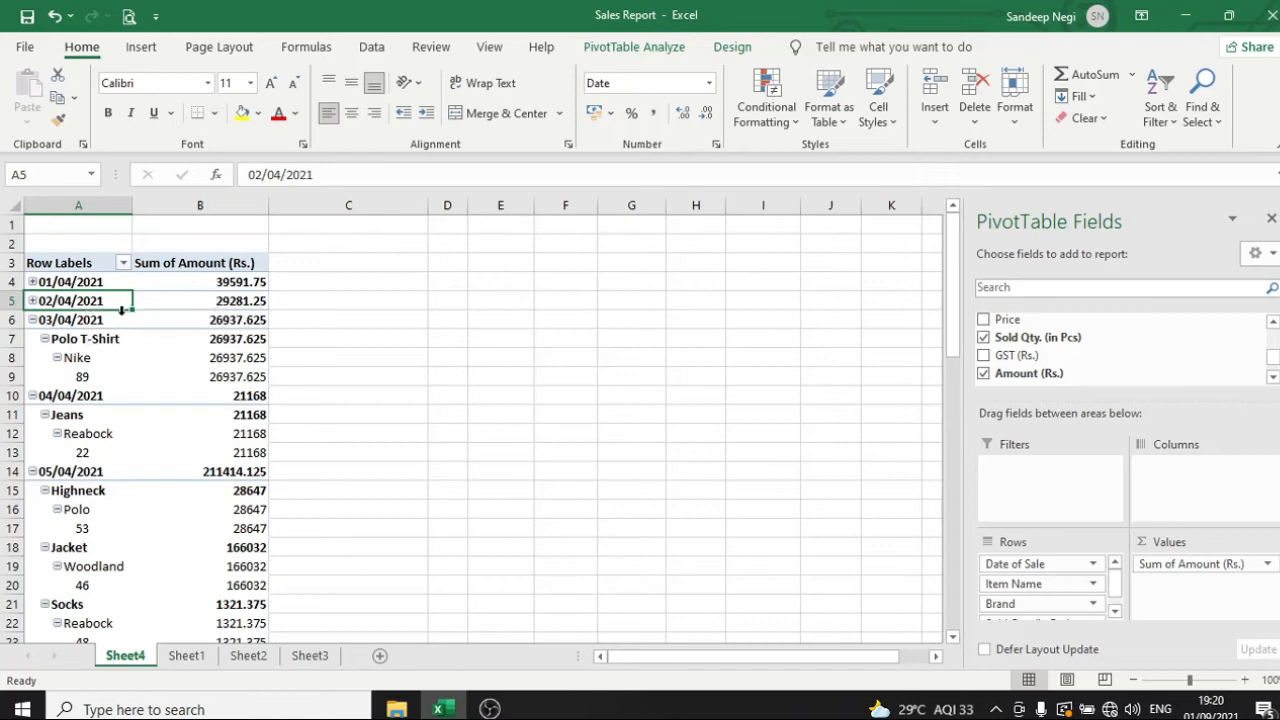
pyautogui.click(33, 301)
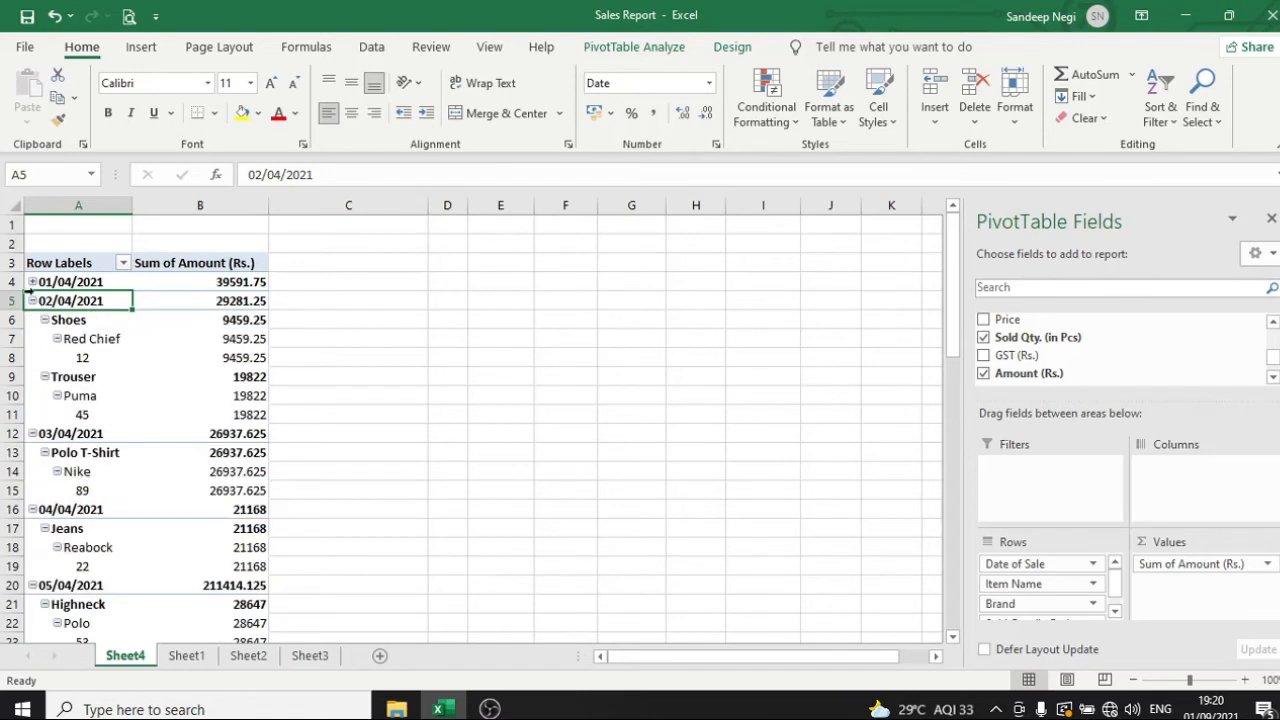
pyautogui.click(32, 282)
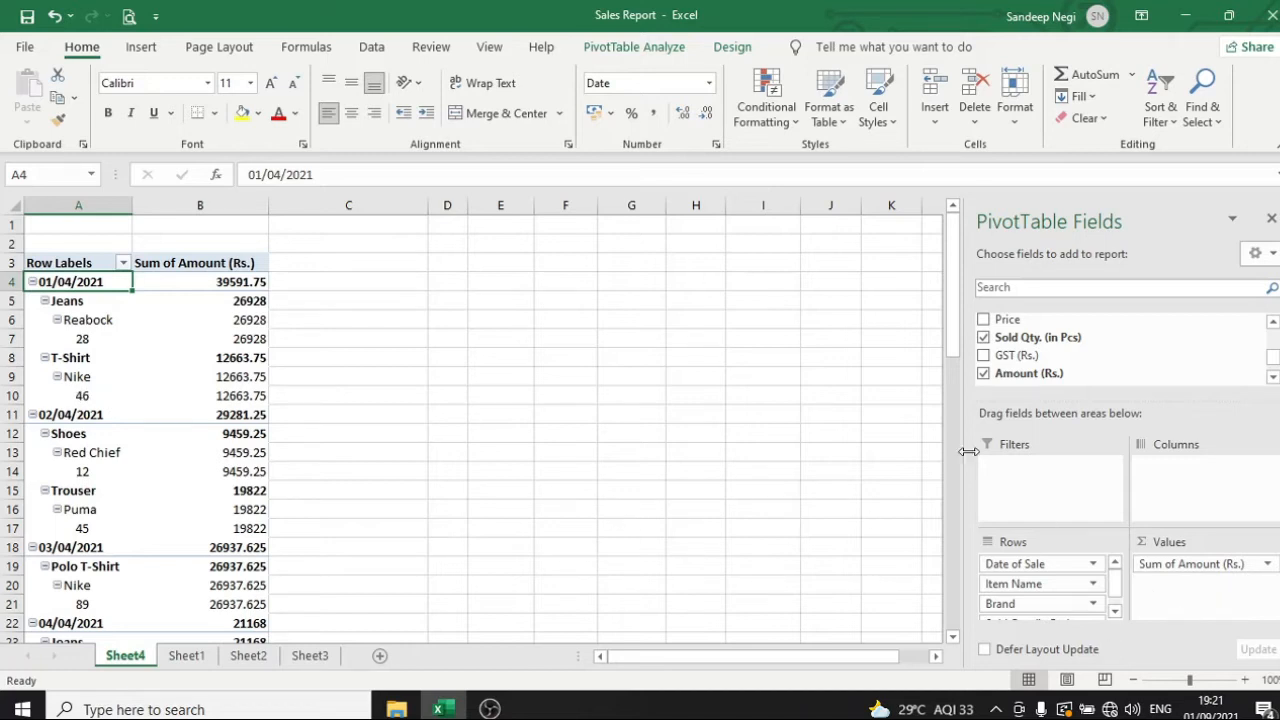
# Move the Brand field up two levels in the PivotTable's rows, above Date of Sale, and select the Nike group
pyautogui.click(100, 320)
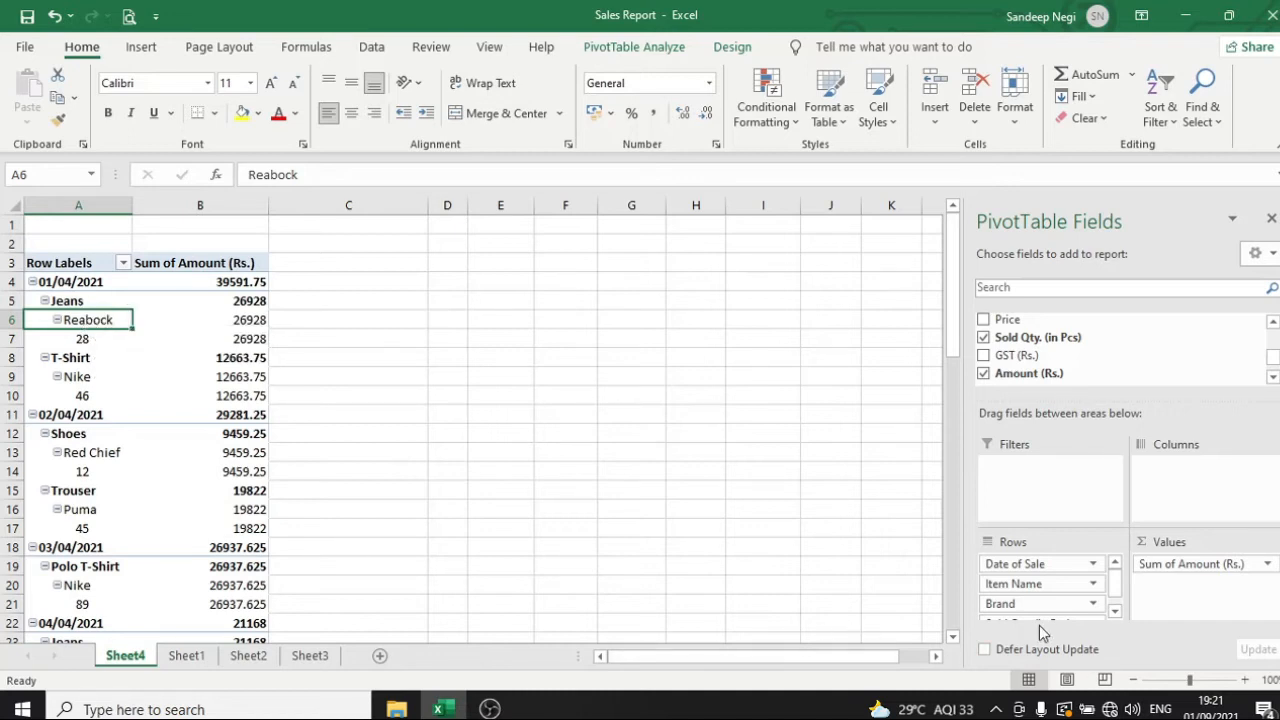
pyautogui.click(1093, 604)
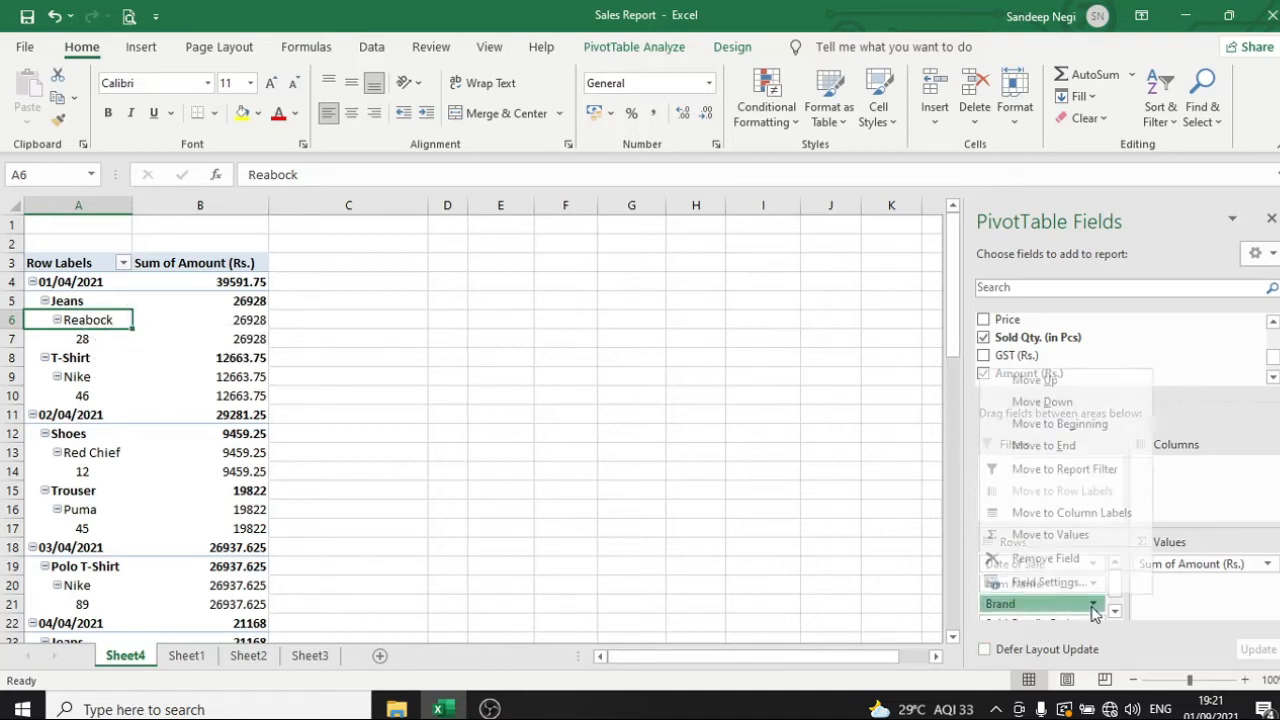
pyautogui.click(1055, 382)
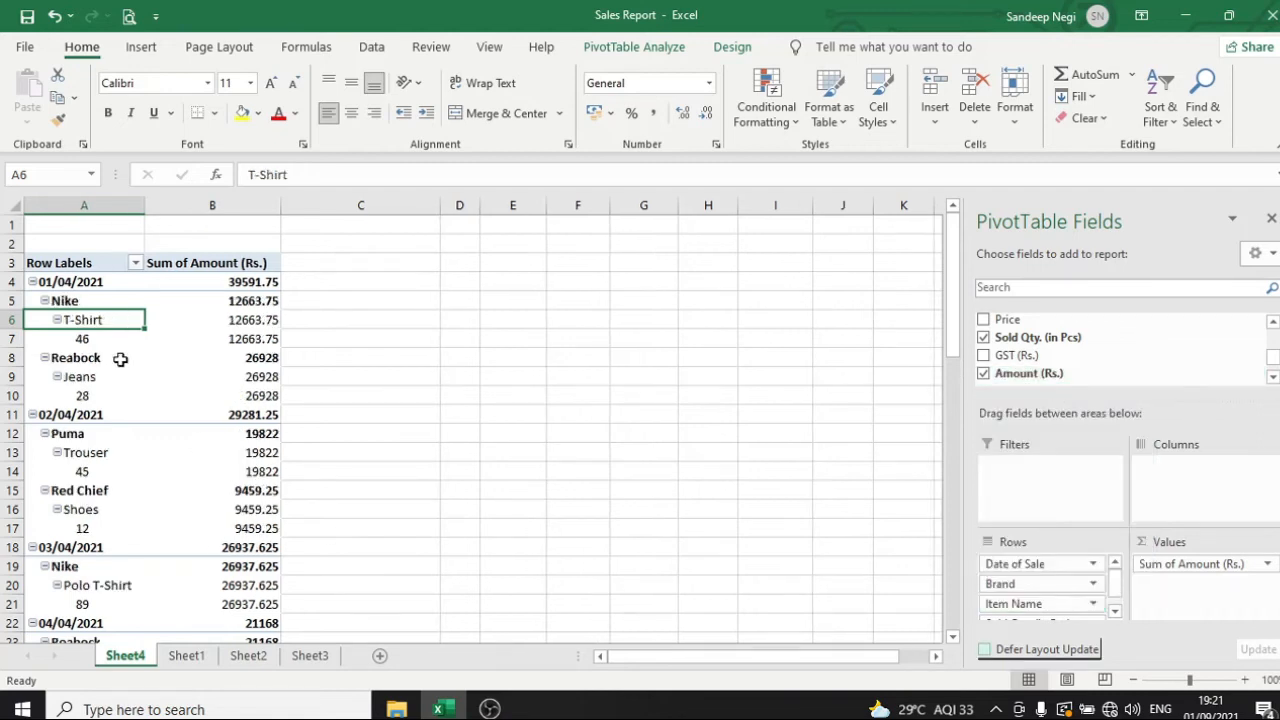
pyautogui.click(1094, 587)
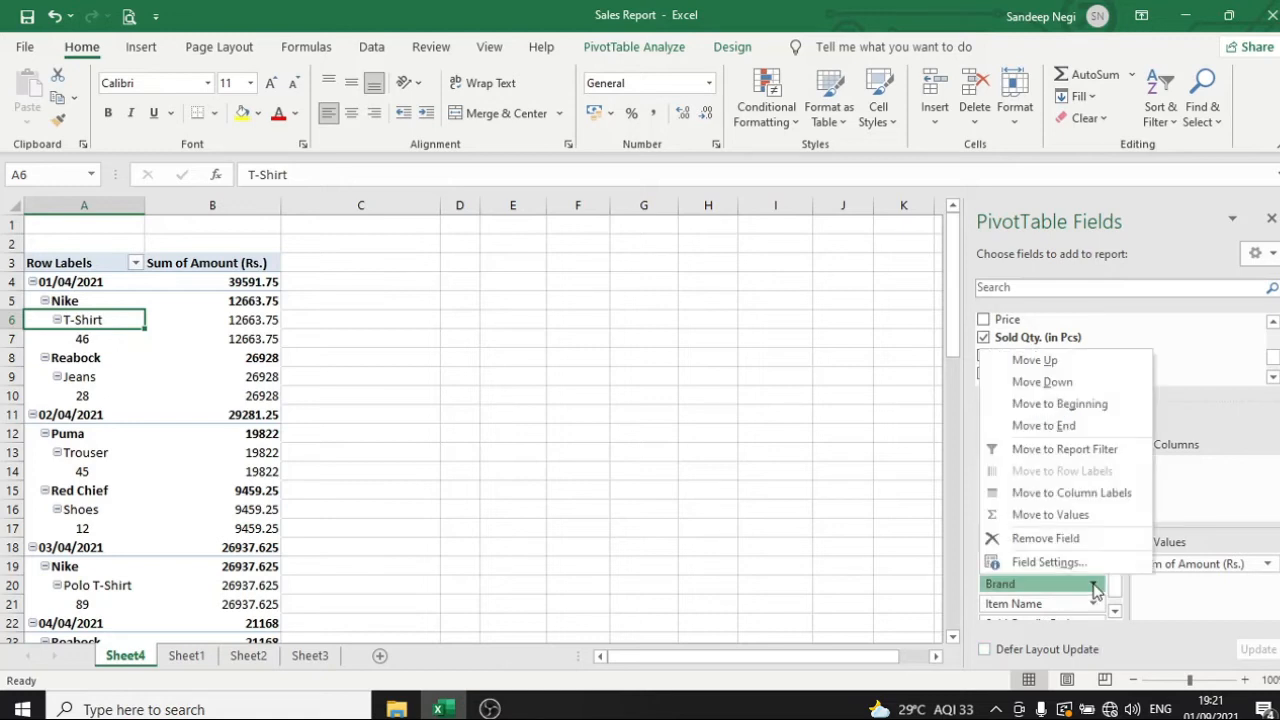
pyautogui.click(1051, 362)
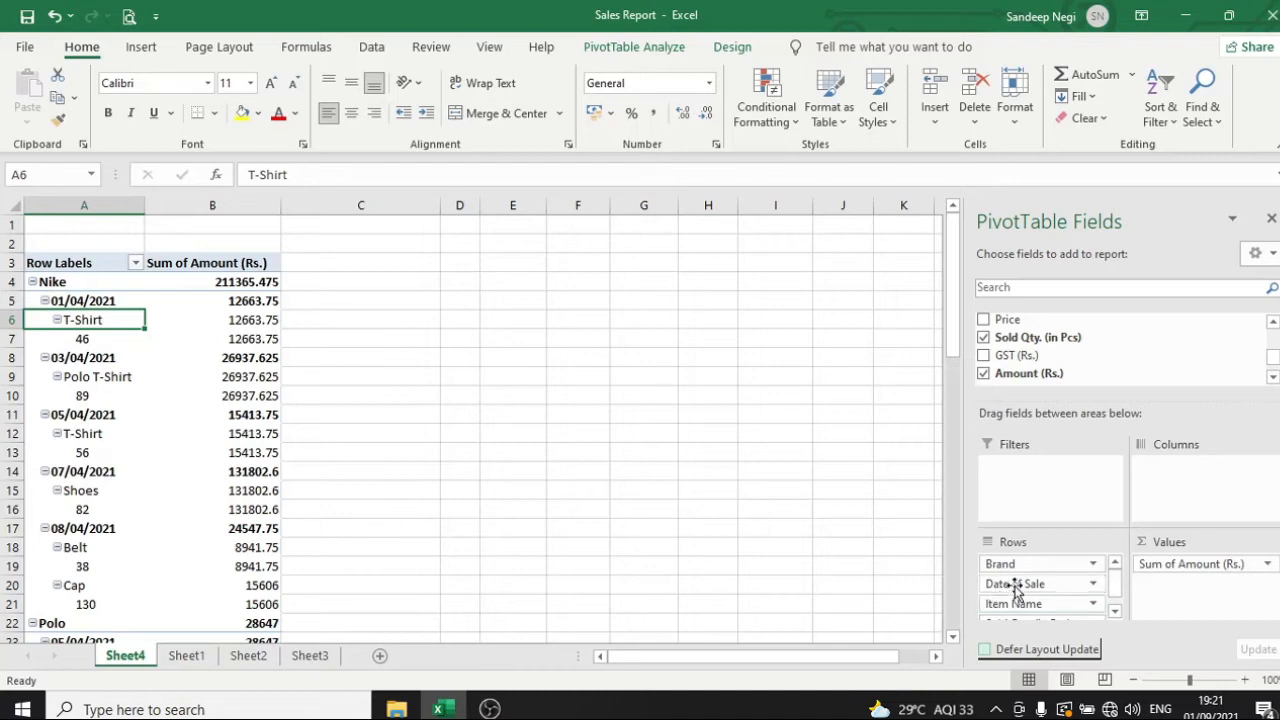
pyautogui.click(400, 433)
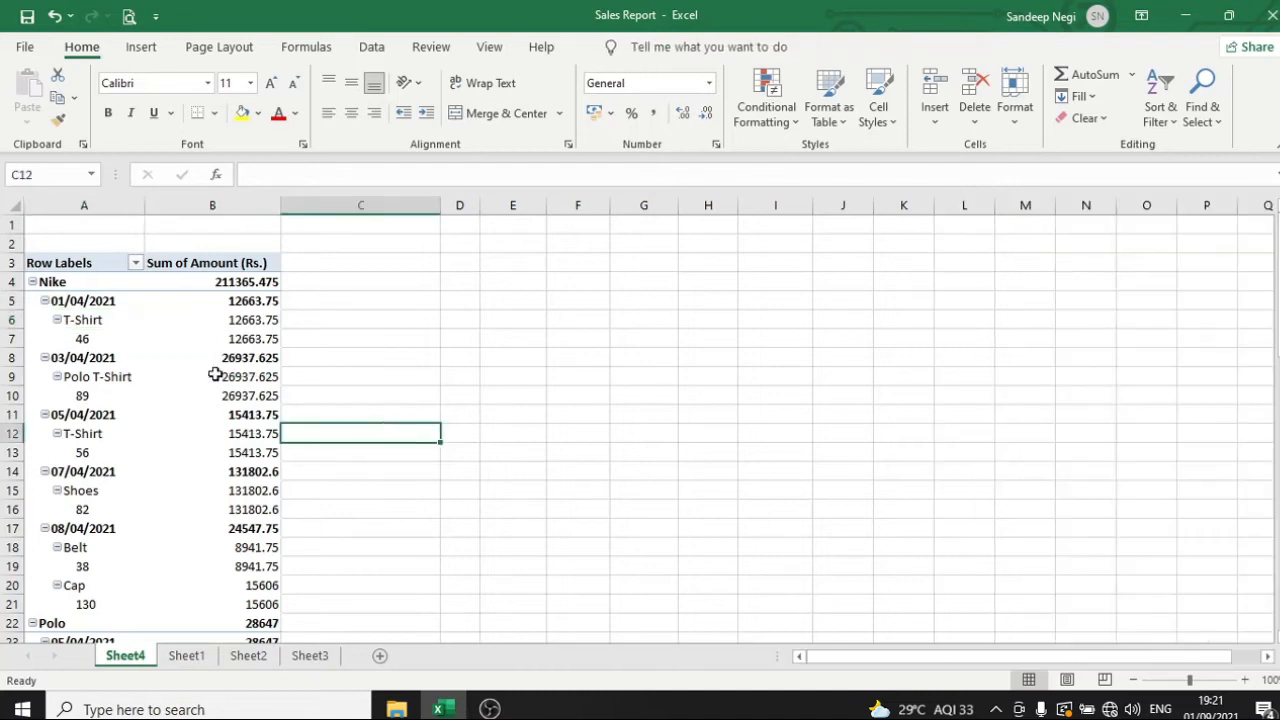
pyautogui.click(63, 283)
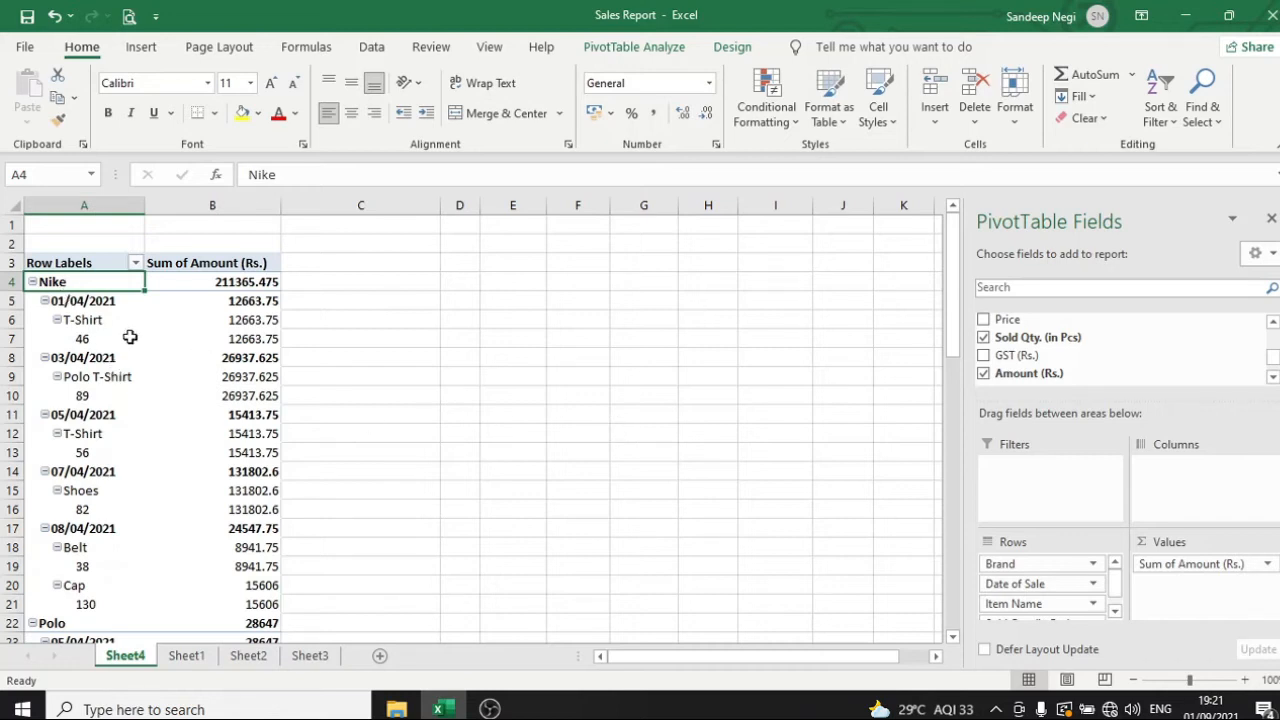
# Examine the sale dates, items and quantities listed under each brand in the PivotTable, from Nike down to Red Chief
pyautogui.click(97, 320)
pyautogui.click(351, 373)
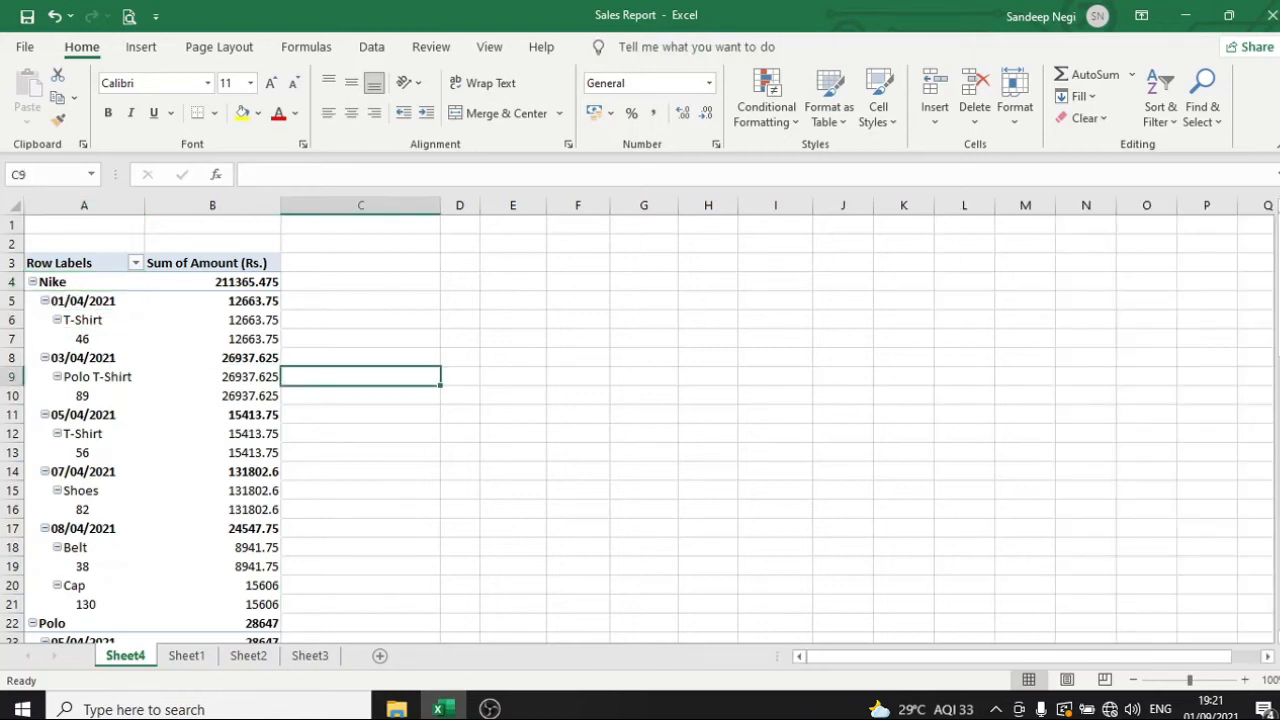
pyautogui.click(138, 288)
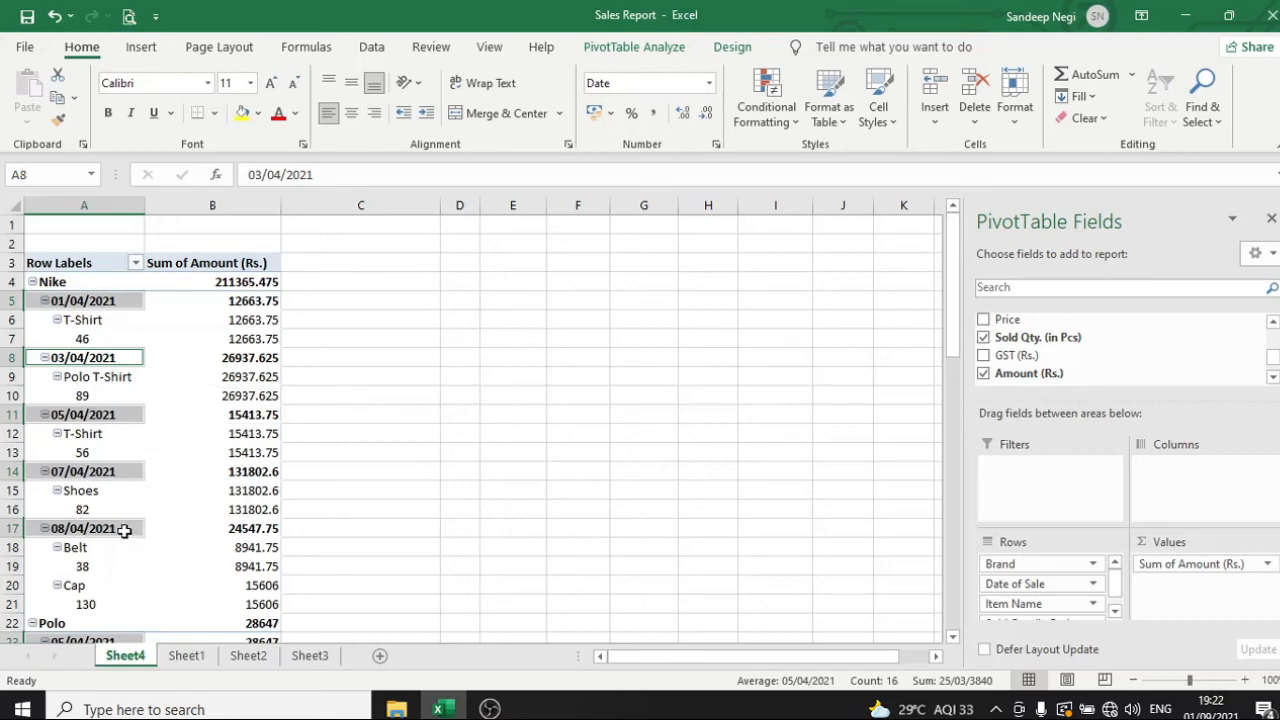
pyautogui.scroll(-2, 120, 522)
pyautogui.scroll(-3, 113, 516)
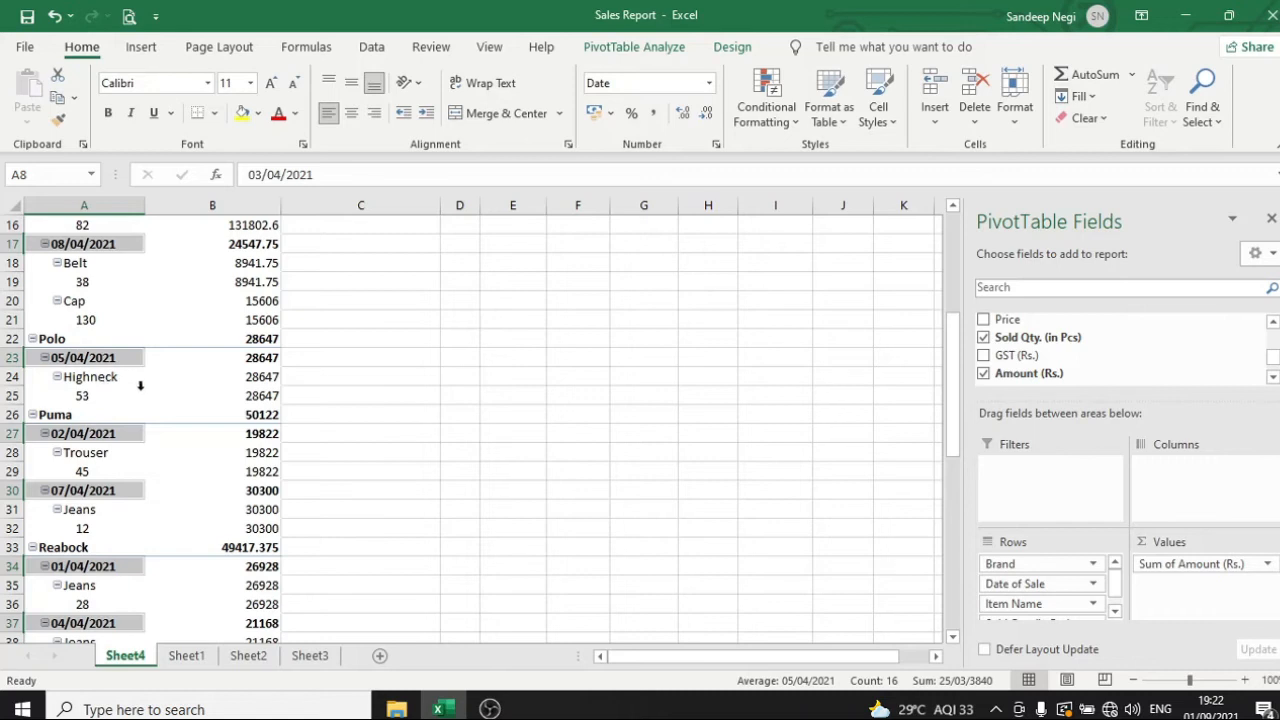
pyautogui.scroll(-2, 100, 590)
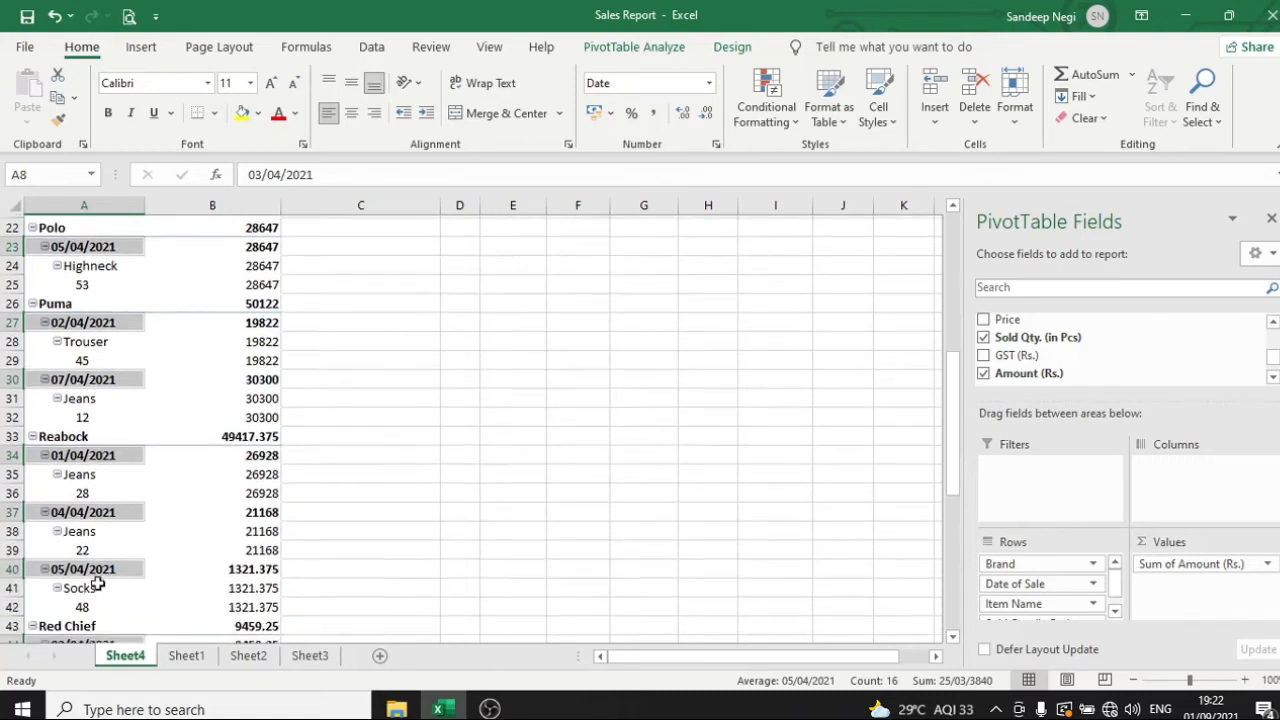
pyautogui.scroll(-2, 86, 559)
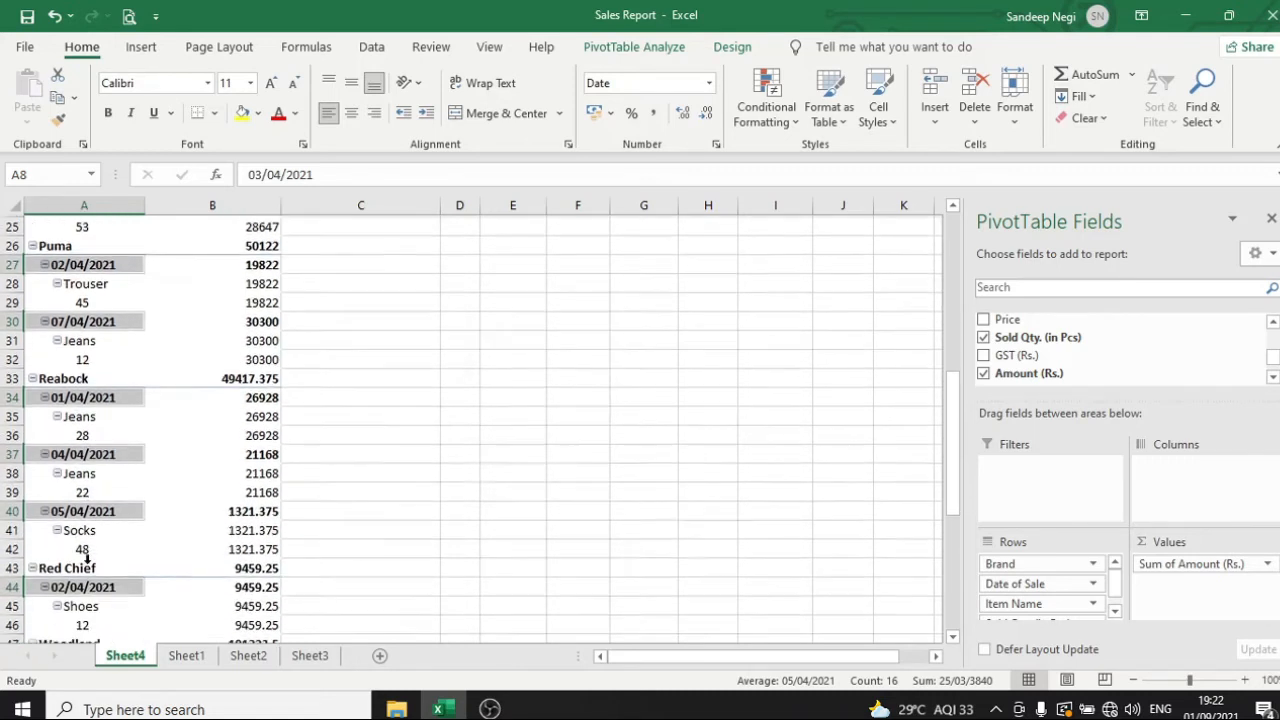
pyautogui.scroll(7, 88, 537)
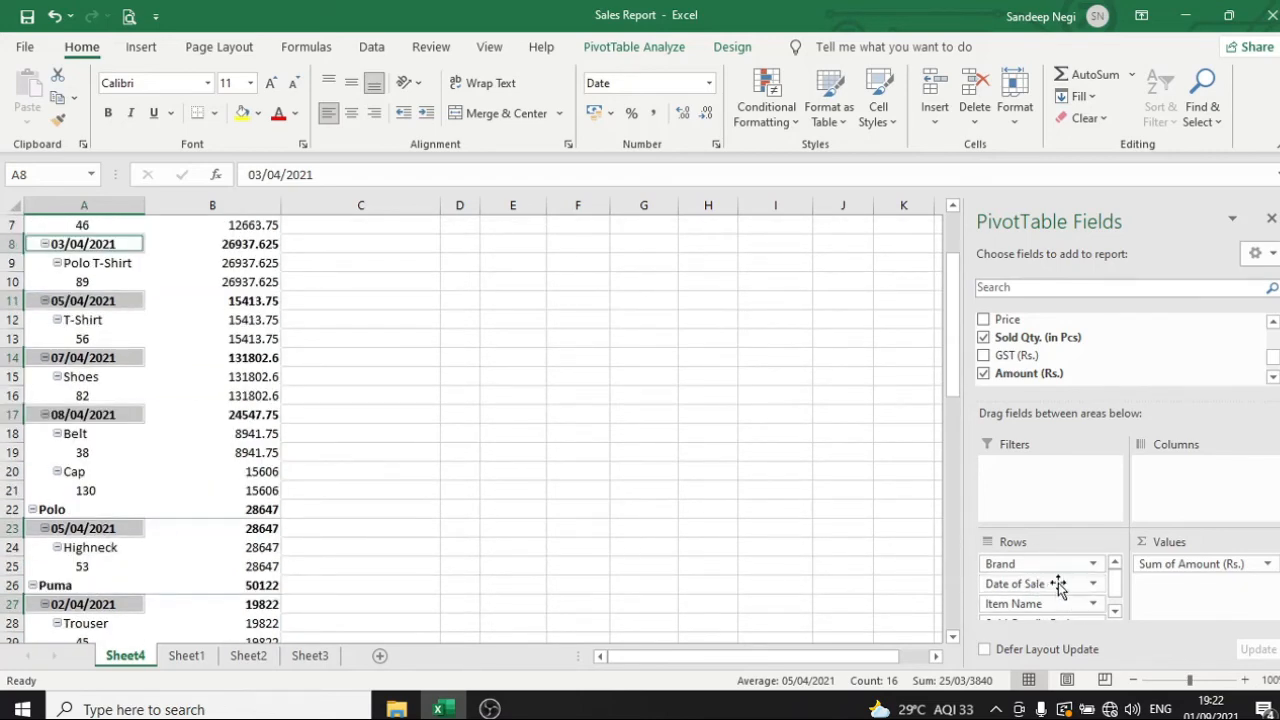
# Move the Date of Sale field up one level in the PivotTable's rows, above Brand, and select the 01/04/2021 group
pyautogui.click(1093, 584)
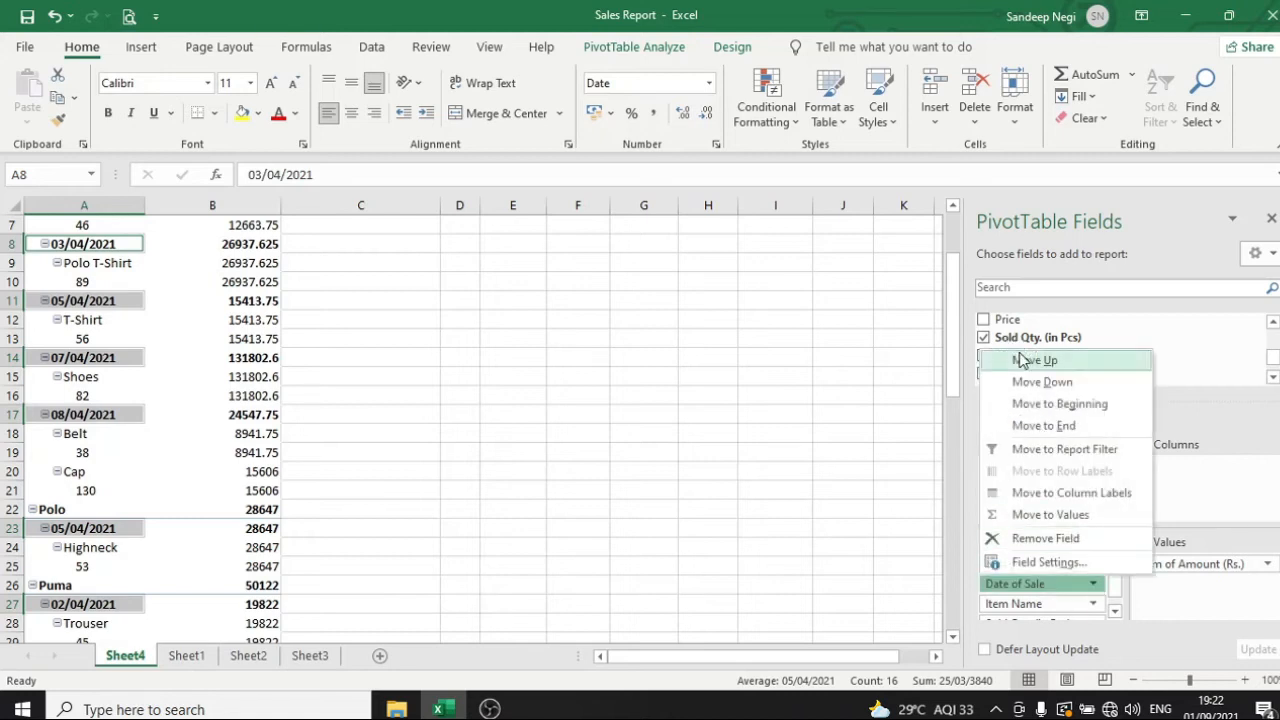
pyautogui.click(1033, 360)
pyautogui.scroll(2, 194, 408)
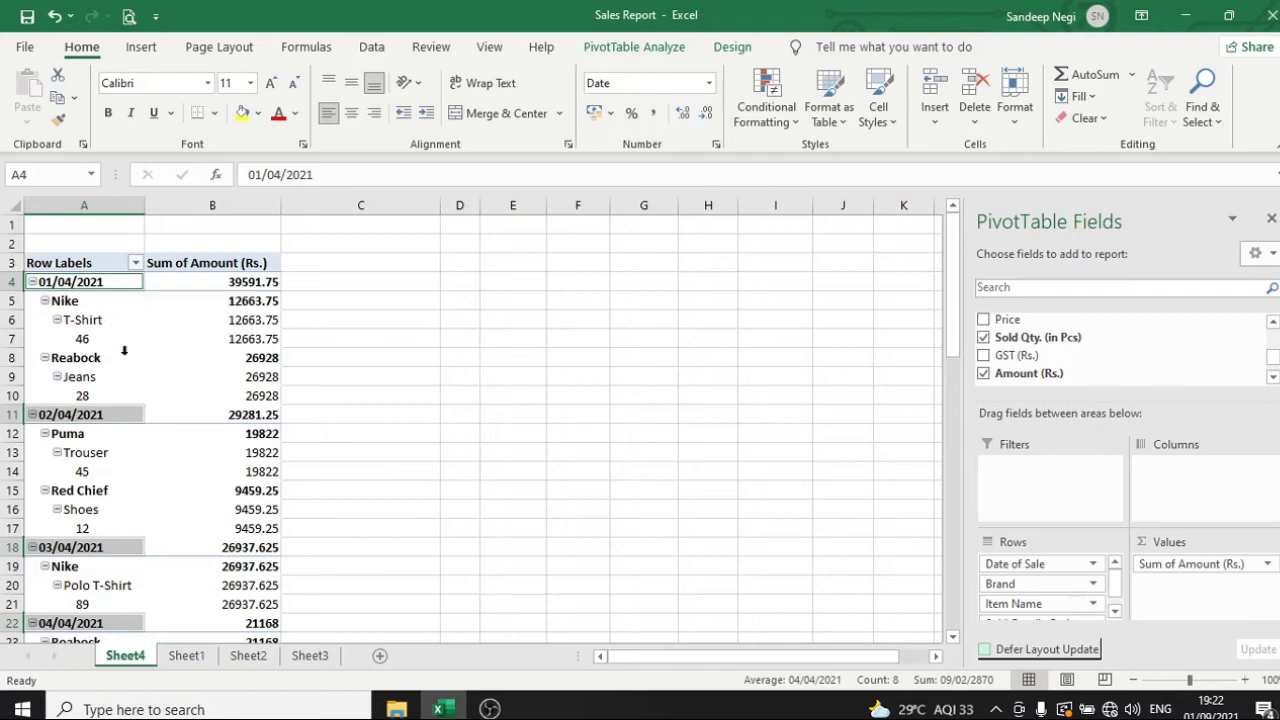
pyautogui.click(79, 287)
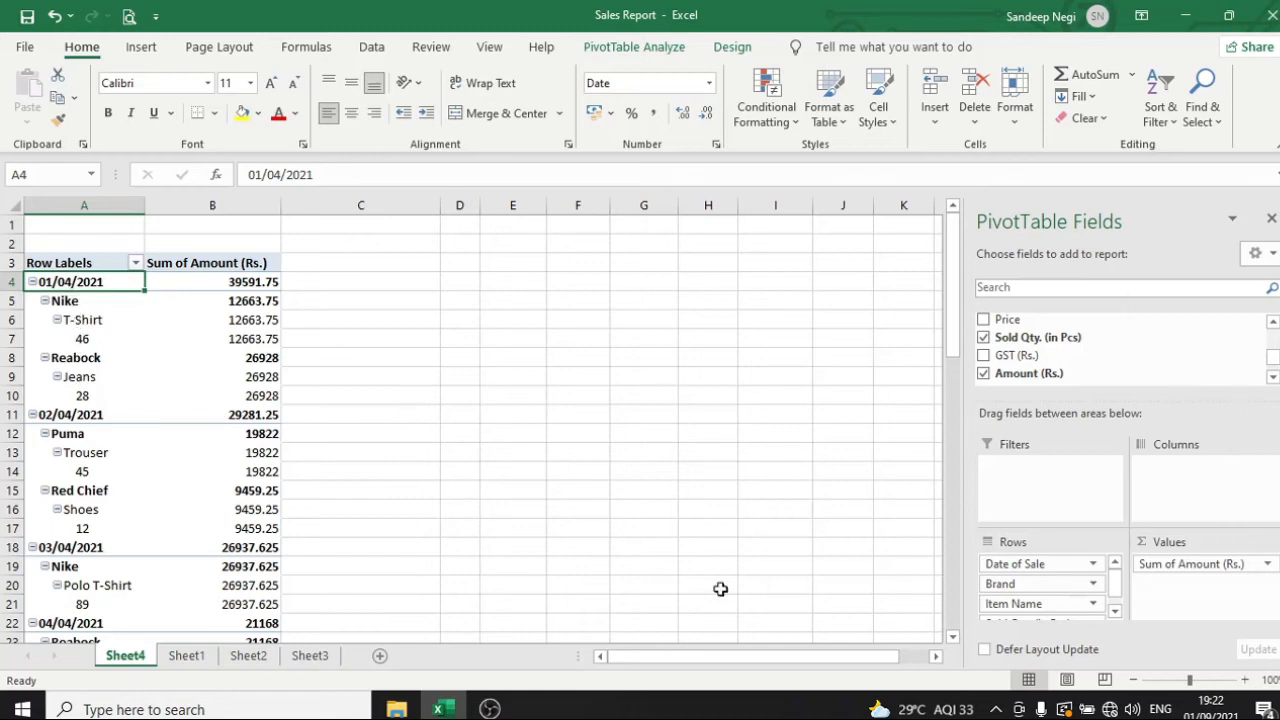
pyautogui.click(513, 425)
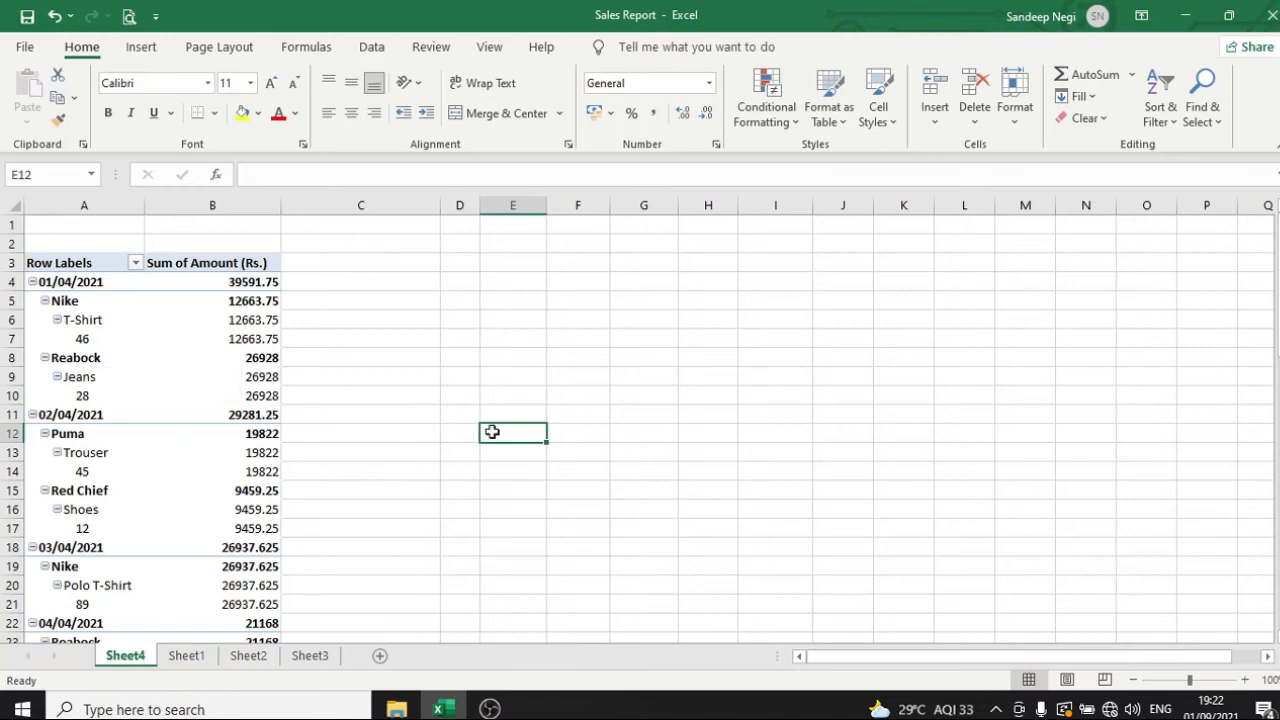
# Move the Item Name field above Brand in the PivotTable's rows, and from there to the beginning, above Date of Sale
pyautogui.click(125, 388)
pyautogui.click(205, 411)
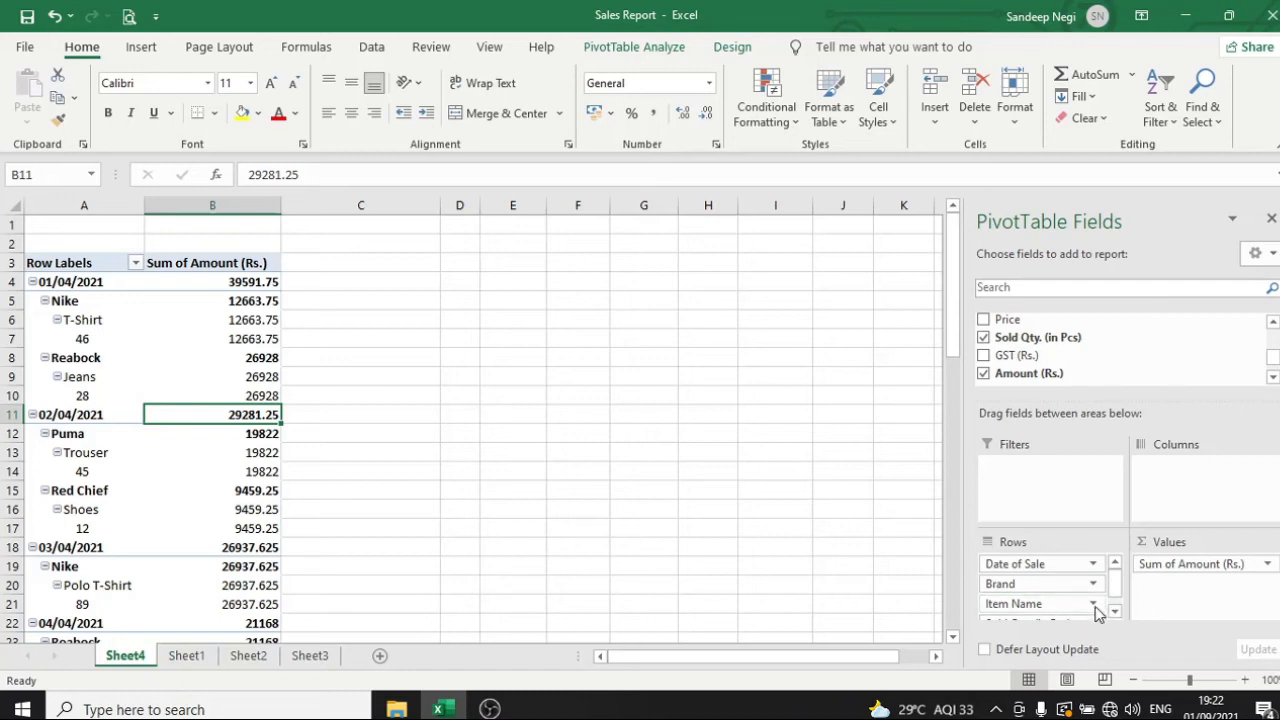
pyautogui.scroll(-1, 1097, 612)
pyautogui.scroll(1, 1095, 610)
pyautogui.scroll(-1, 1081, 593)
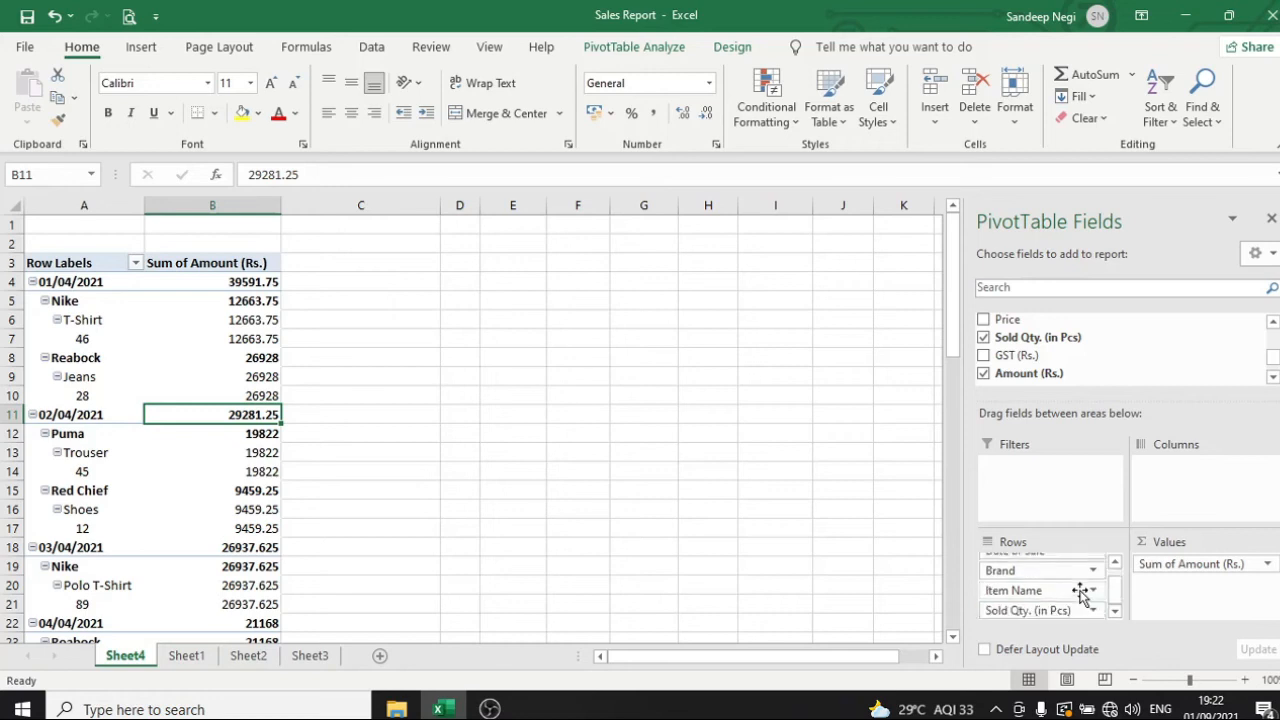
pyautogui.scroll(1, 1081, 593)
pyautogui.click(1095, 606)
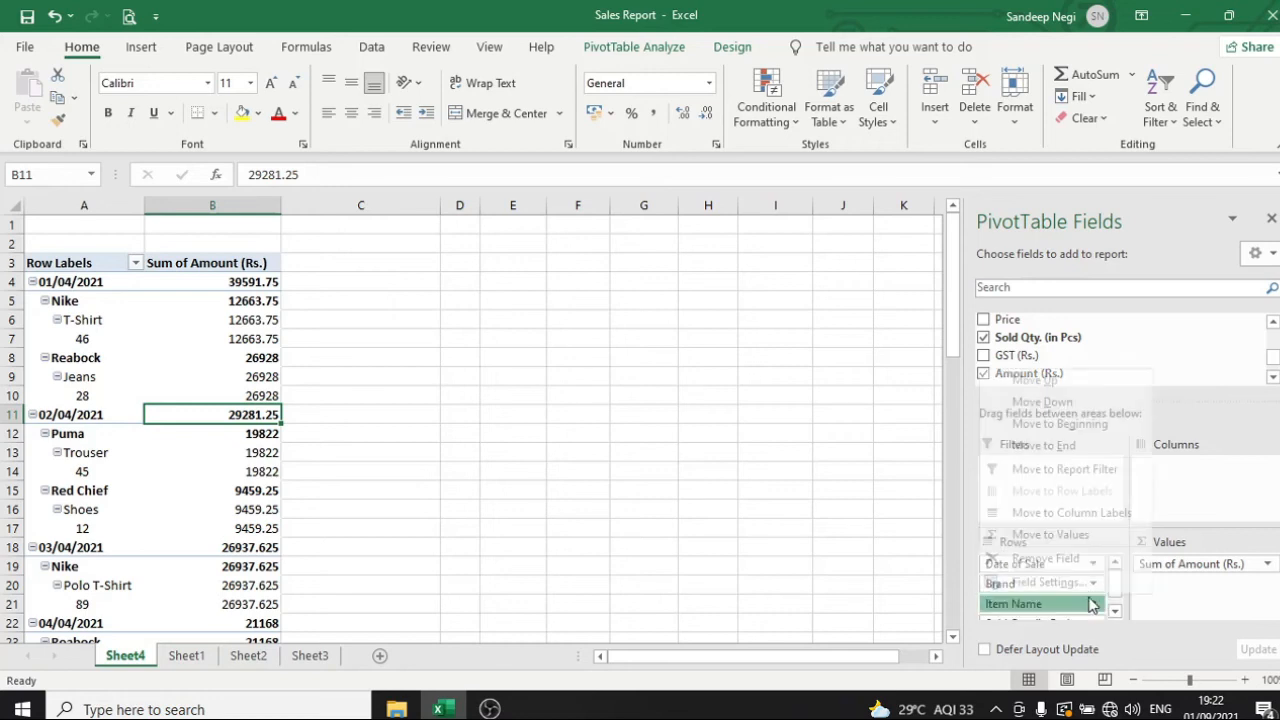
pyautogui.click(1034, 381)
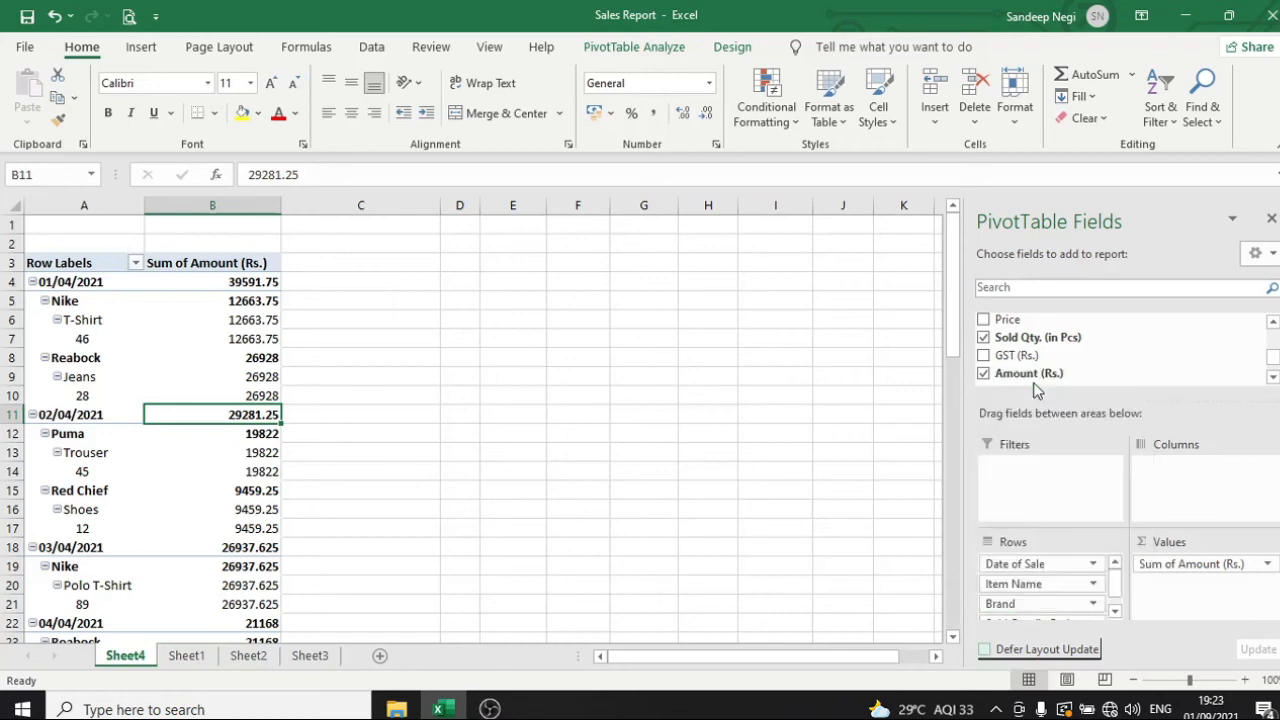
pyautogui.click(1093, 584)
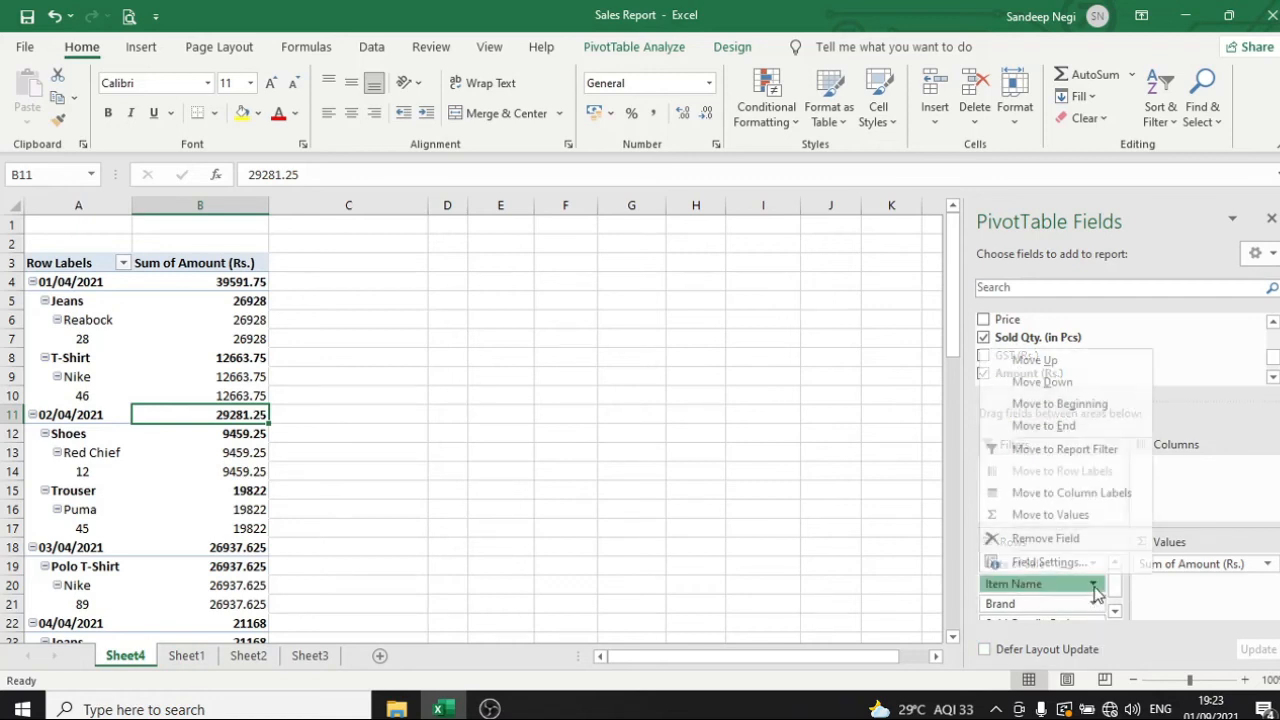
pyautogui.click(1062, 404)
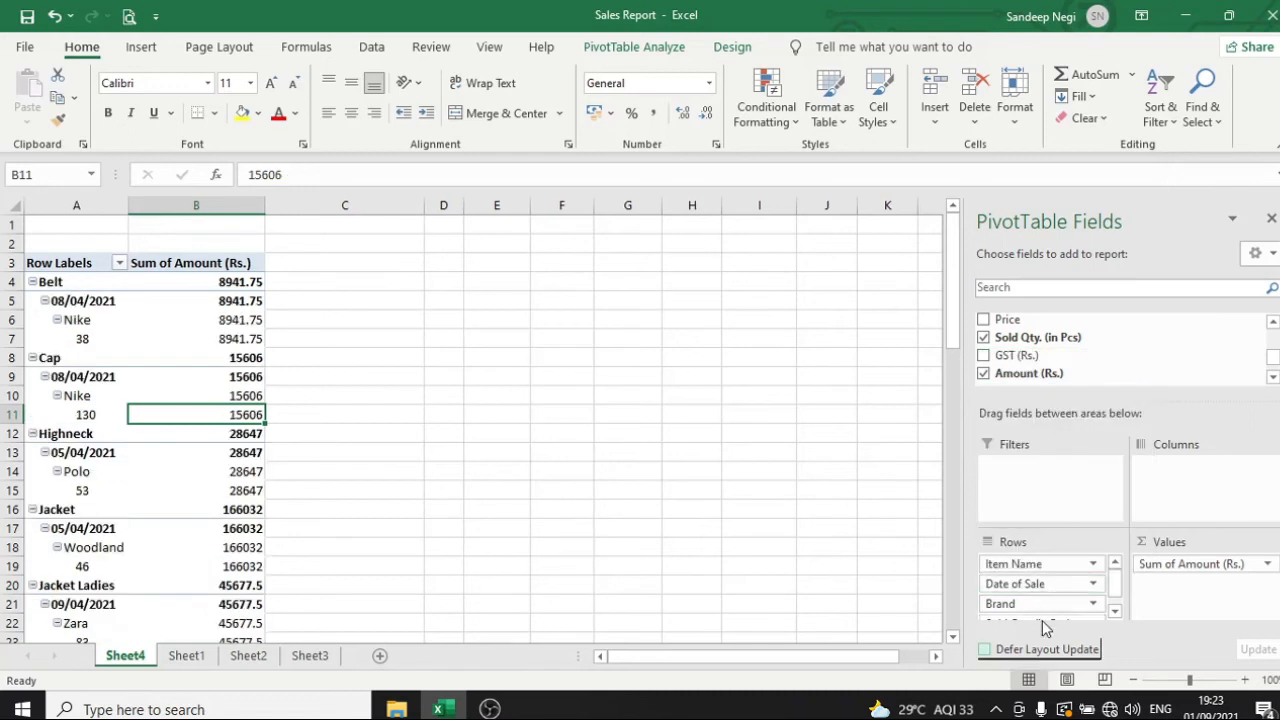
pyautogui.click(668, 413)
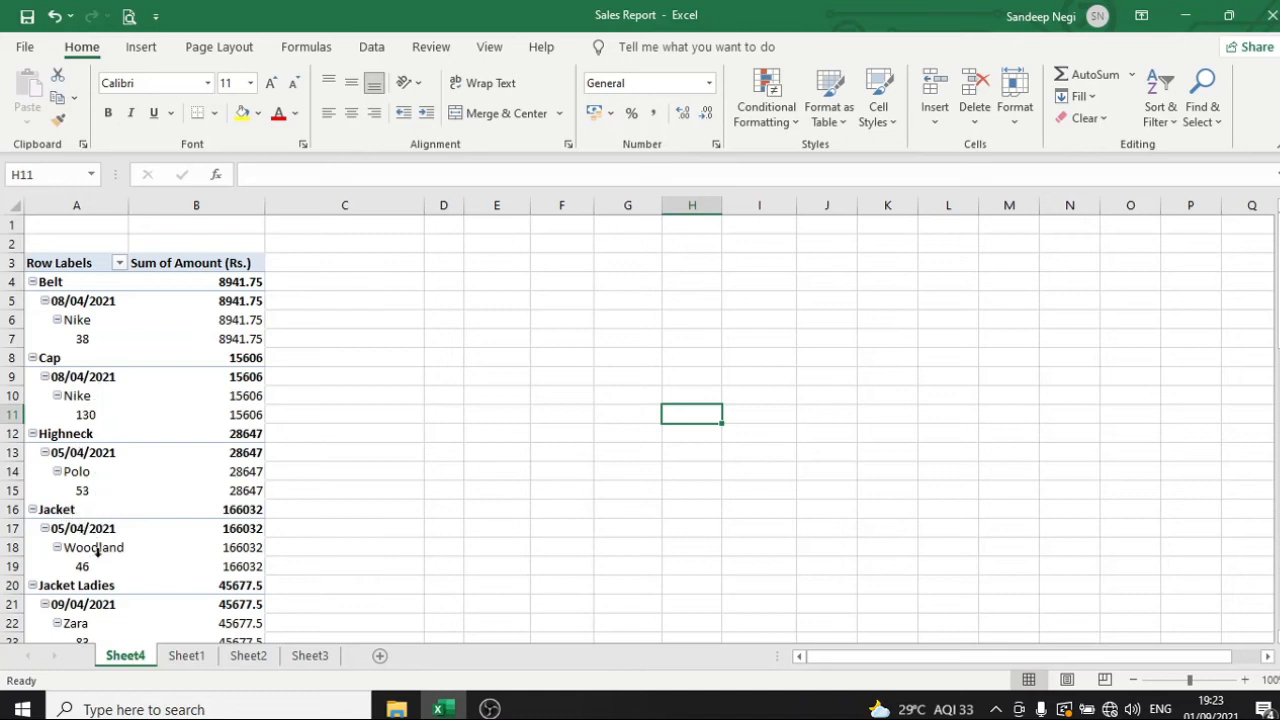
# Try the Item Name field as the PivotTable's column labels and undo the move
pyautogui.click(196, 433)
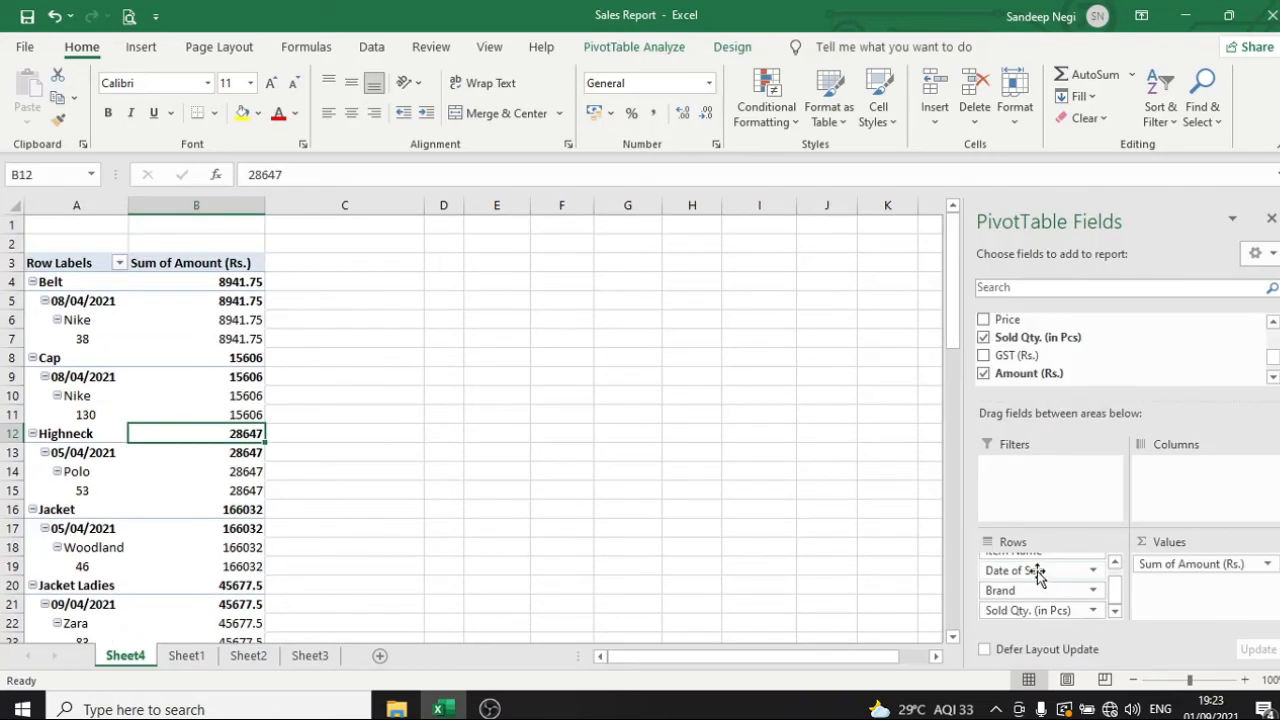
pyautogui.scroll(1, 1040, 575)
pyautogui.moveTo(1057, 566); pyautogui.dragTo(1210, 472)
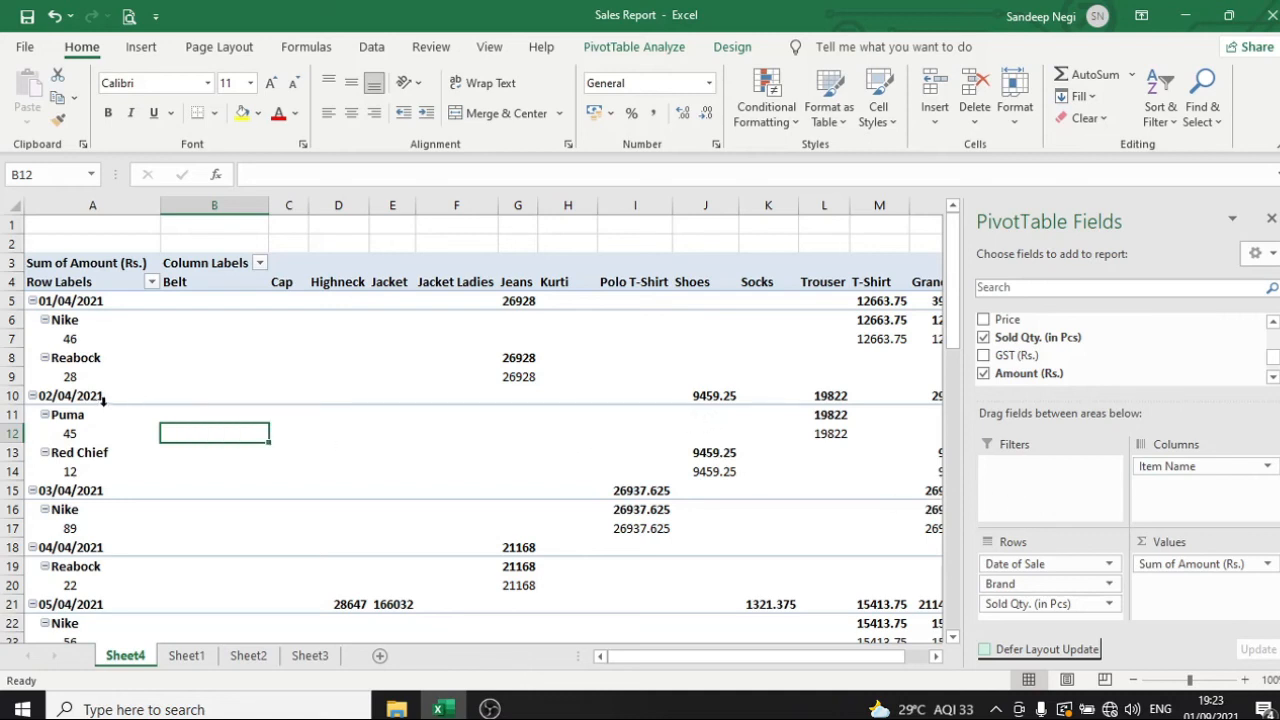
pyautogui.hotkey('ctrl', 'z')
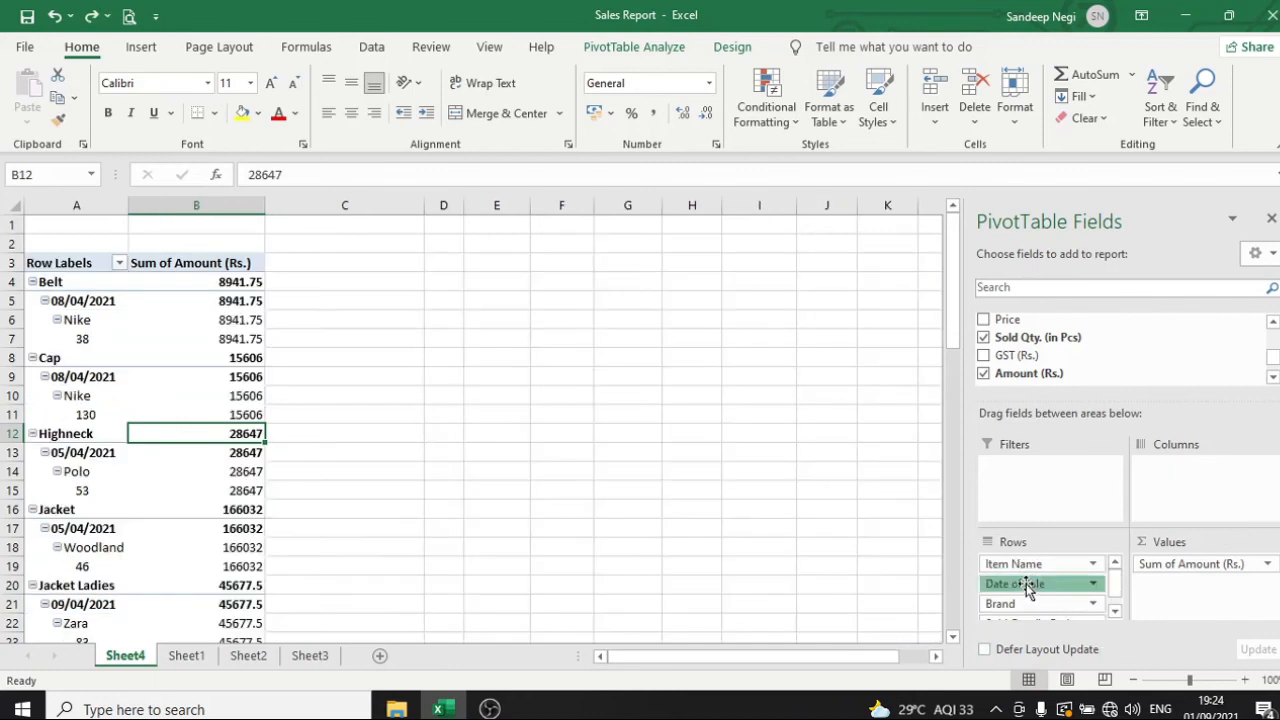
# Move the Date of Sale field from the rows to the columns and check the Belt and Cap amounts under the date columns
pyautogui.moveTo(1022, 584); pyautogui.dragTo(1160, 472)
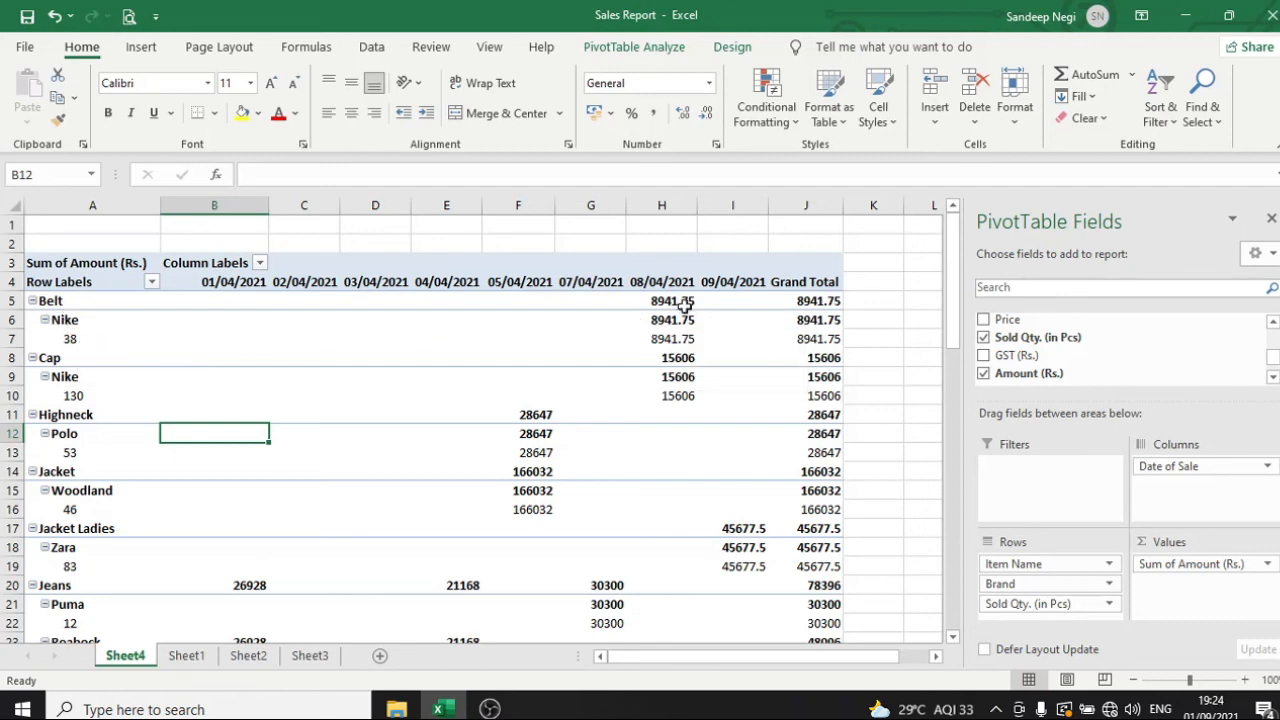
pyautogui.click(678, 356)
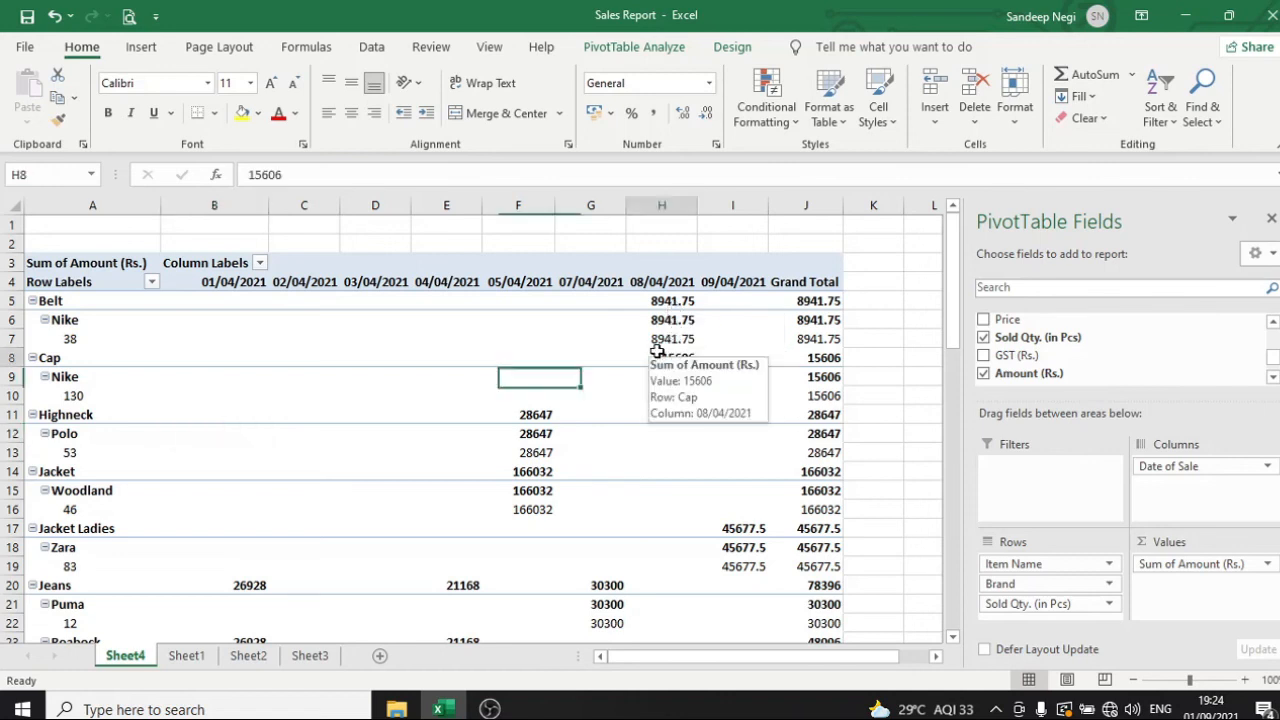
pyautogui.click(686, 342)
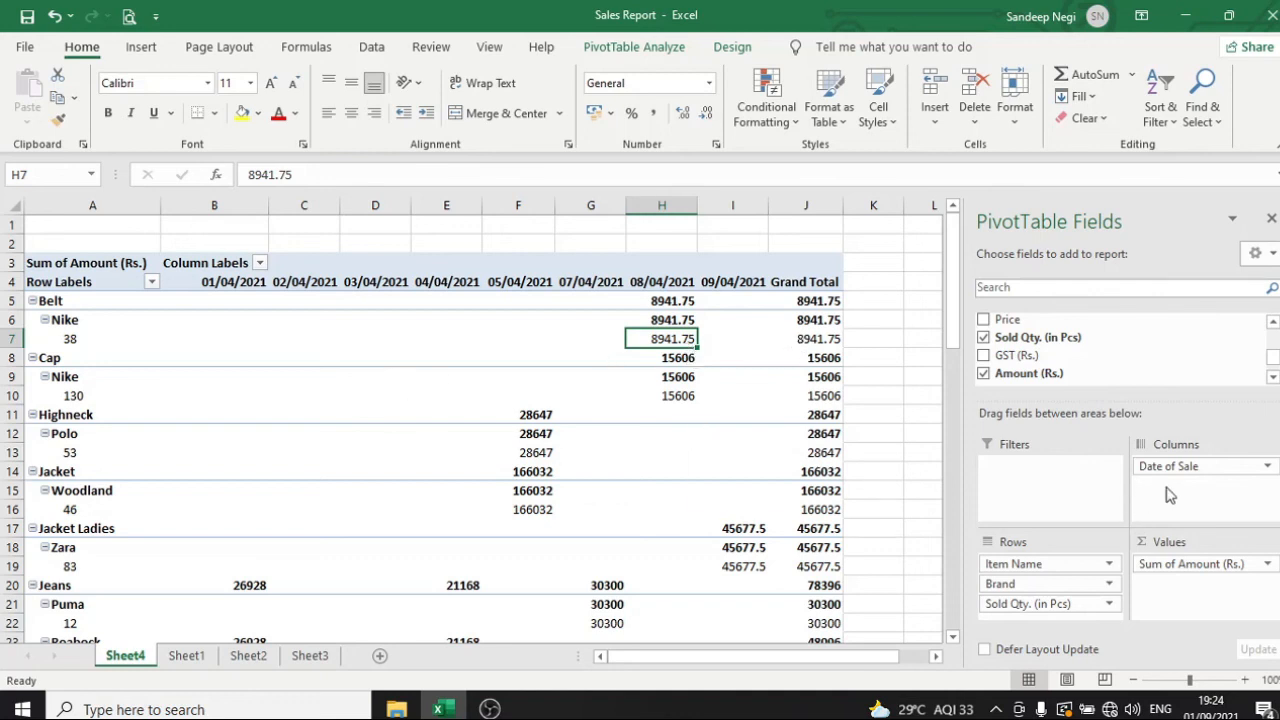
pyautogui.click(218, 318)
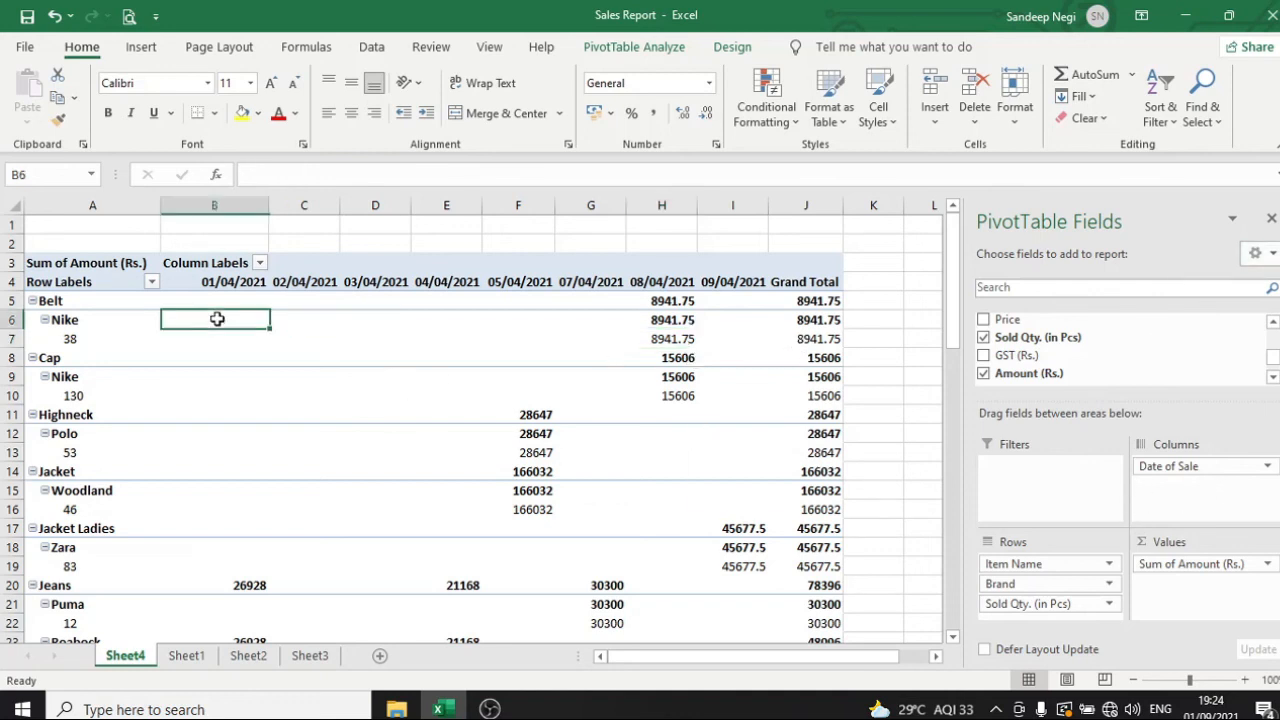
pyautogui.moveTo(482, 344)
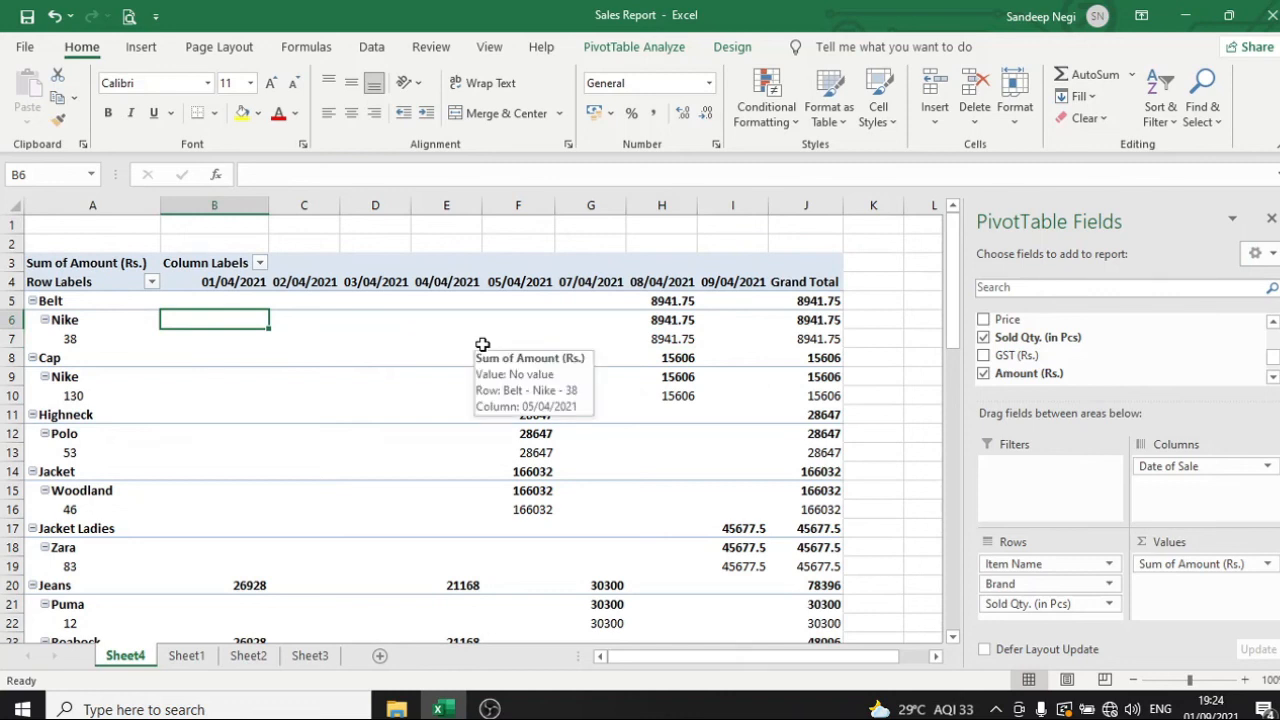